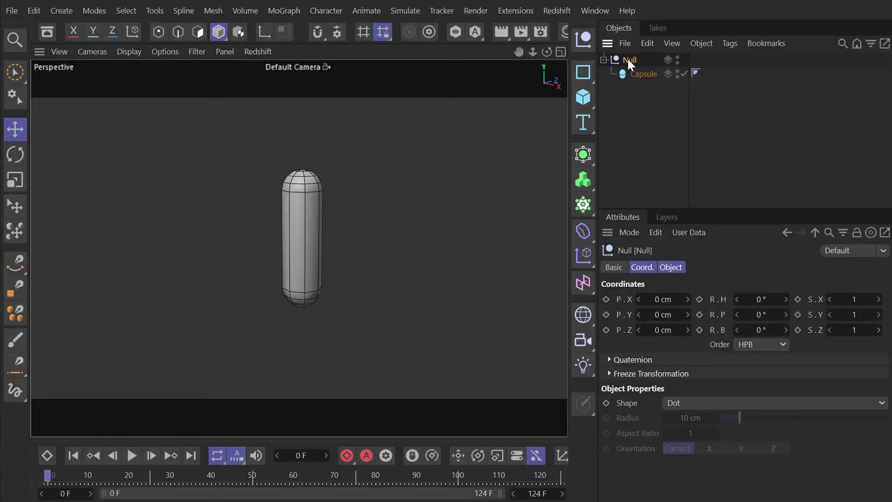
Step: Move the capsule to X -0.165 cm
{"action": "left_click", "coordinate": [643, 73]}
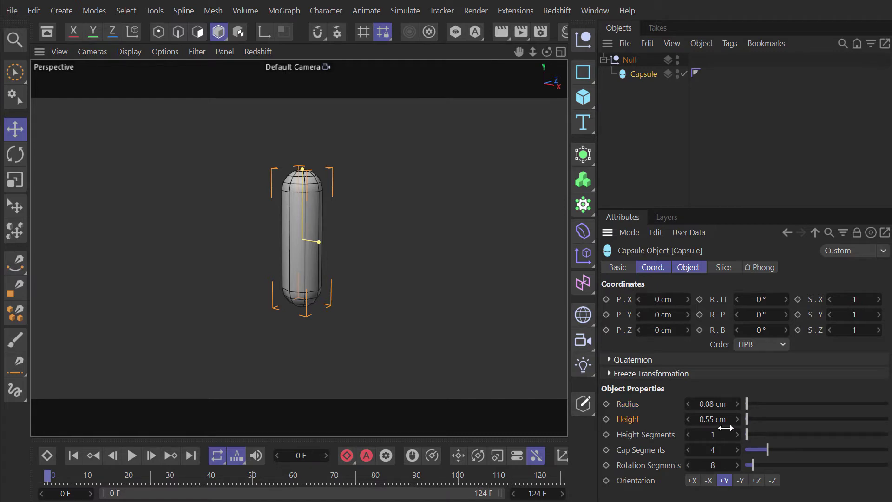
{"action": "double_click", "coordinate": [659, 299]}
{"action": "type", "text": "0"}
{"action": "type", "text": "-0.165"}
{"action": "key", "text": "Return"}
Step: Make two more capsule copies and place them at X 0.165 cm and X 0 cm
{"action": "left_click_drag", "start_coordinate": [637, 73], "coordinate": [645, 86], "text": "ctrl"}
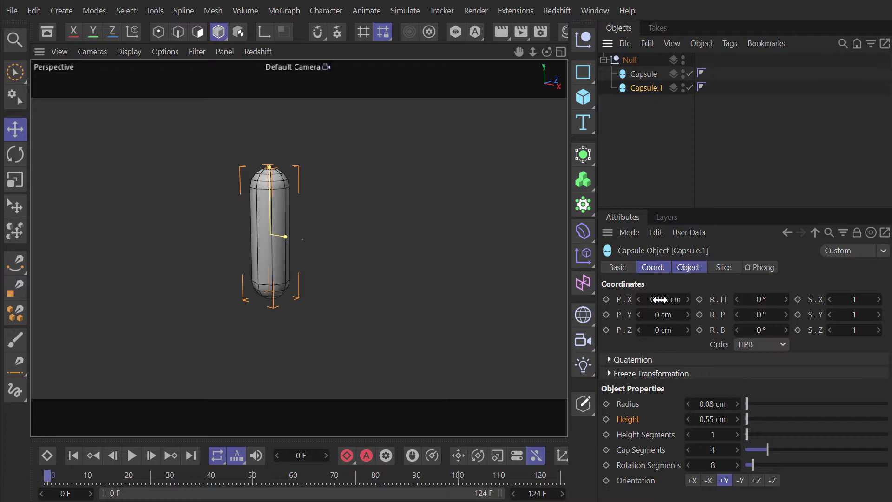
{"action": "left_click", "coordinate": [652, 300]}
{"action": "left_click", "coordinate": [651, 299]}
{"action": "key", "text": "BackSpace"}
{"action": "key", "text": "Return"}
{"action": "left_click", "coordinate": [638, 149]}
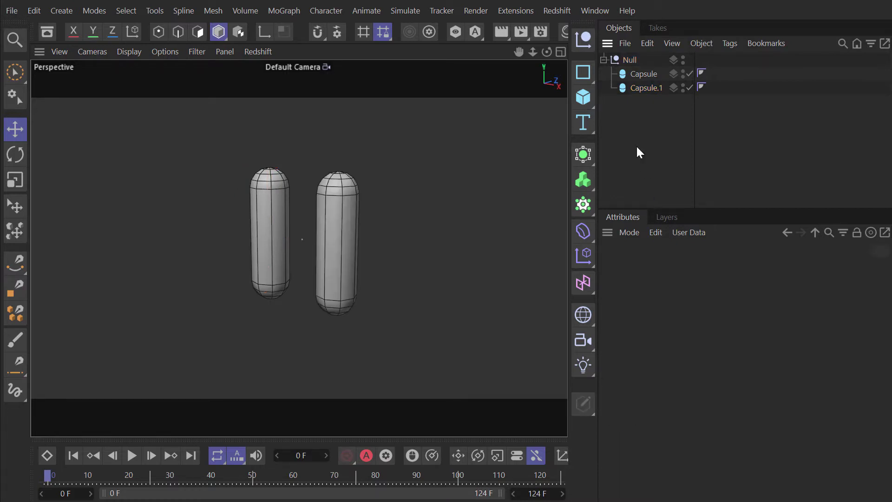
{"action": "left_click_drag", "start_coordinate": [644, 79], "coordinate": [645, 86], "text": "ctrl"}
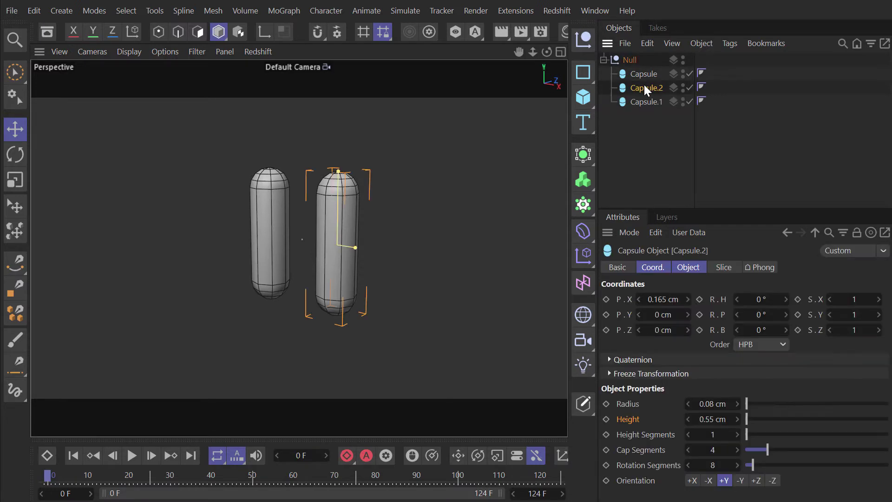
{"action": "double_click", "coordinate": [659, 299]}
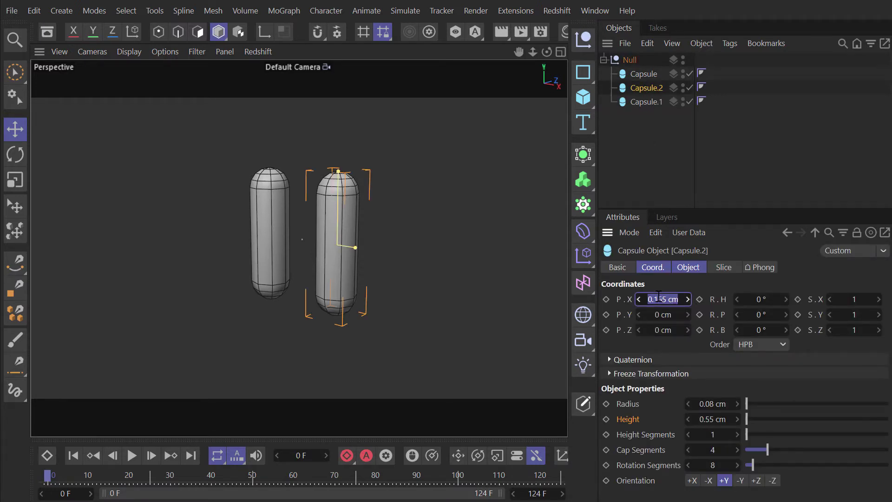
{"action": "type", "text": "0"}
{"action": "key", "text": "Return"}
Step: Rename the three capsules R, G and B
{"action": "left_click_drag", "start_coordinate": [284, 230], "coordinate": [329, 225], "text": "alt"}
{"action": "double_click", "coordinate": [651, 73]}
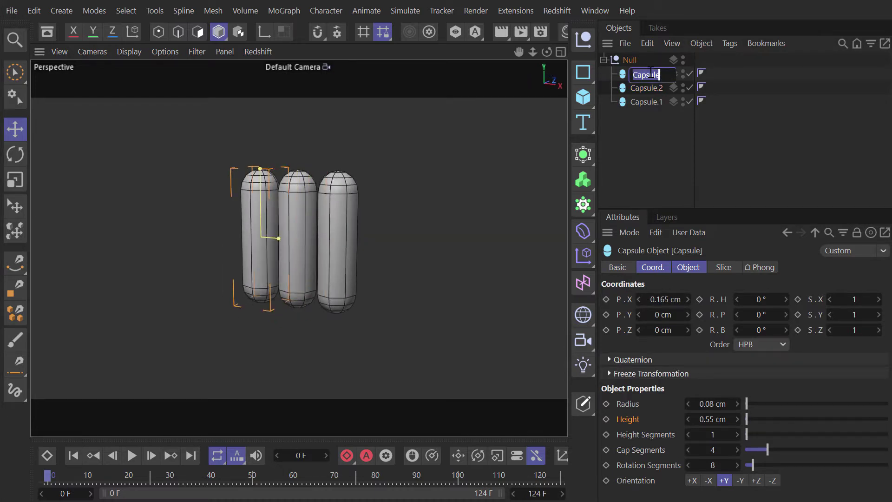
{"action": "type", "text": "R"}
{"action": "key", "text": "Tab"}
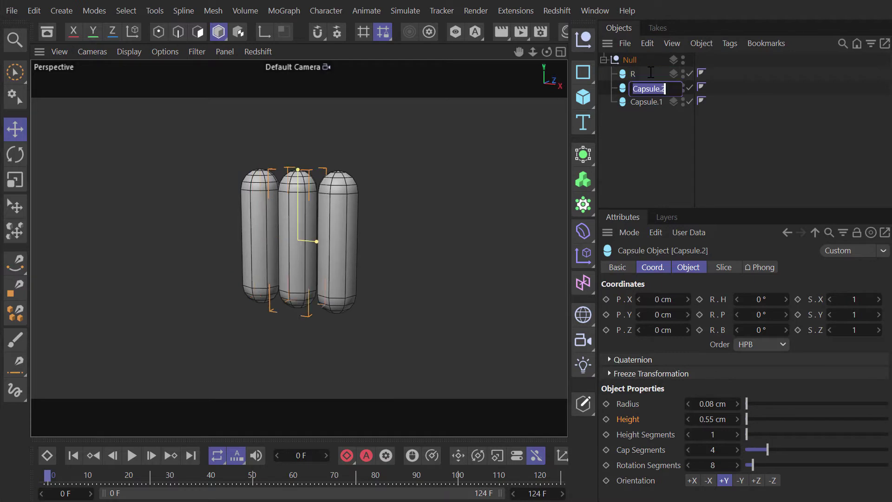
{"action": "type", "text": "G"}
{"action": "key", "text": "Tab"}
{"action": "type", "text": "B"}
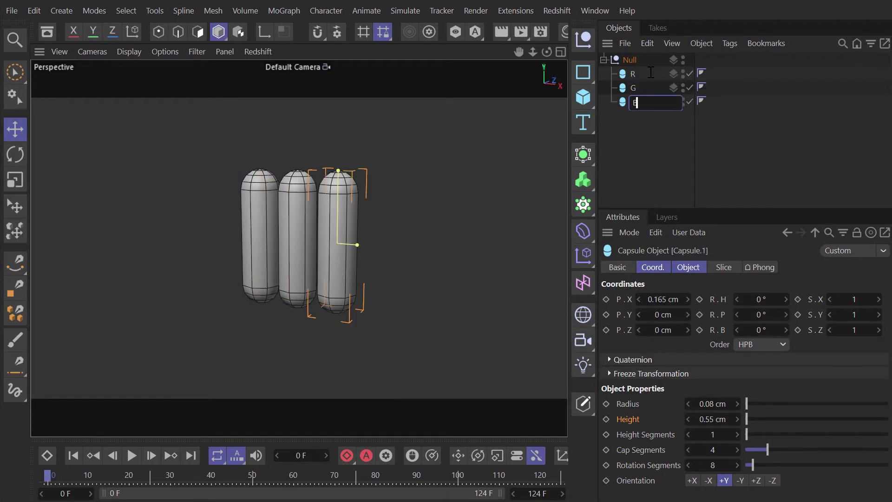
{"action": "key", "text": "Return"}
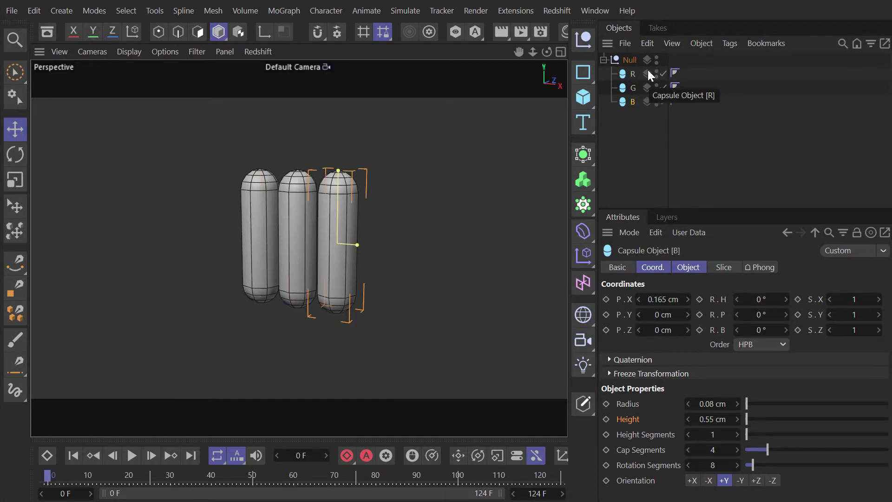
Step: Wrap the Null in a Cloner set to Multi-Instance with Honeycomb layout
{"action": "left_click", "coordinate": [631, 59]}
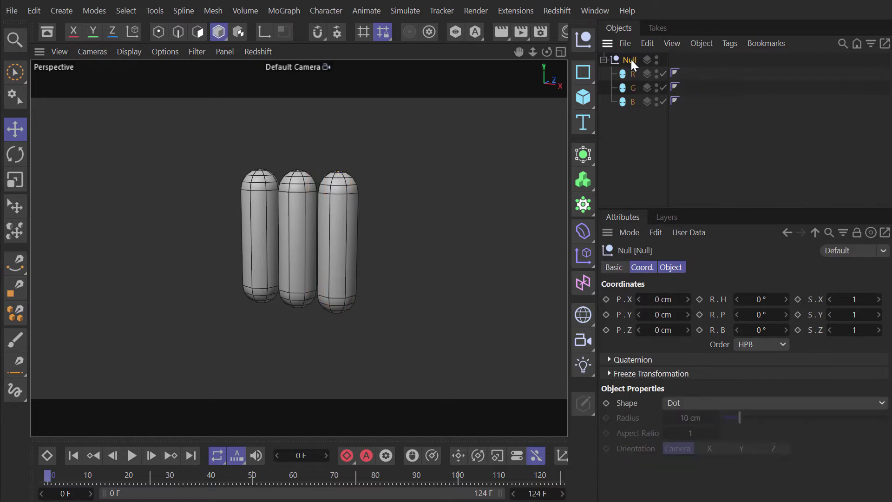
{"action": "left_click", "coordinate": [583, 205], "text": "alt"}
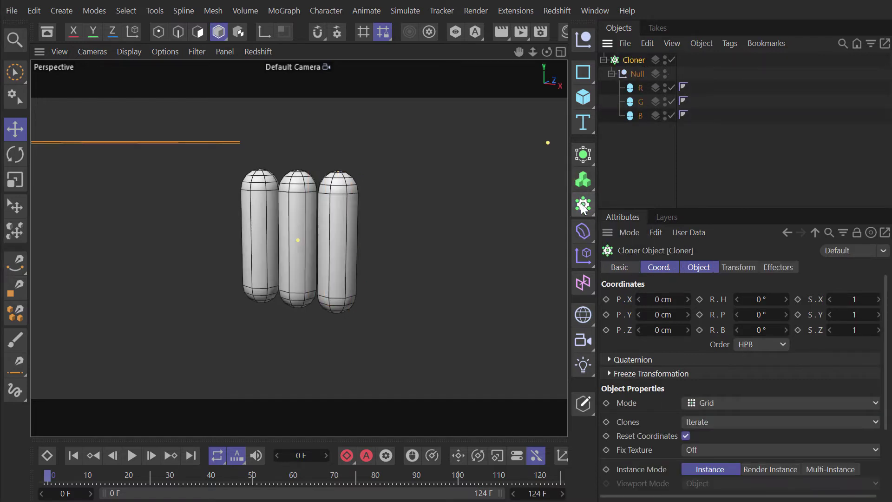
{"action": "left_click", "coordinate": [708, 266]}
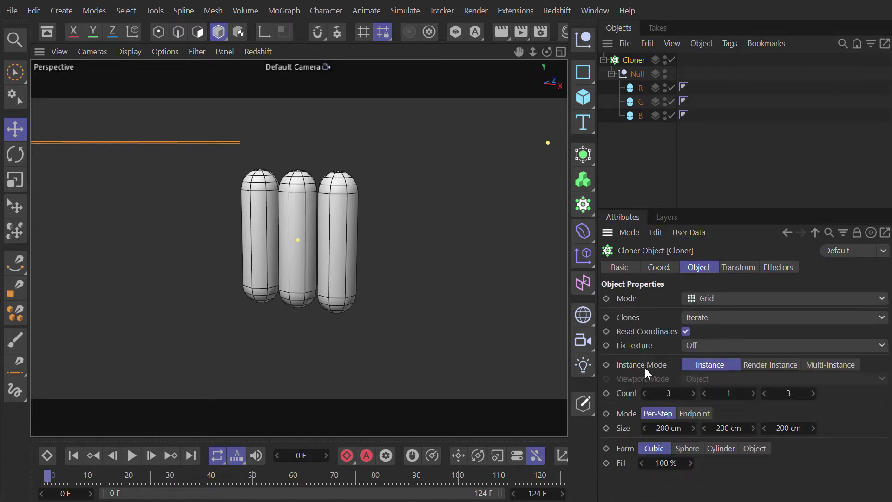
{"action": "left_click", "coordinate": [837, 363]}
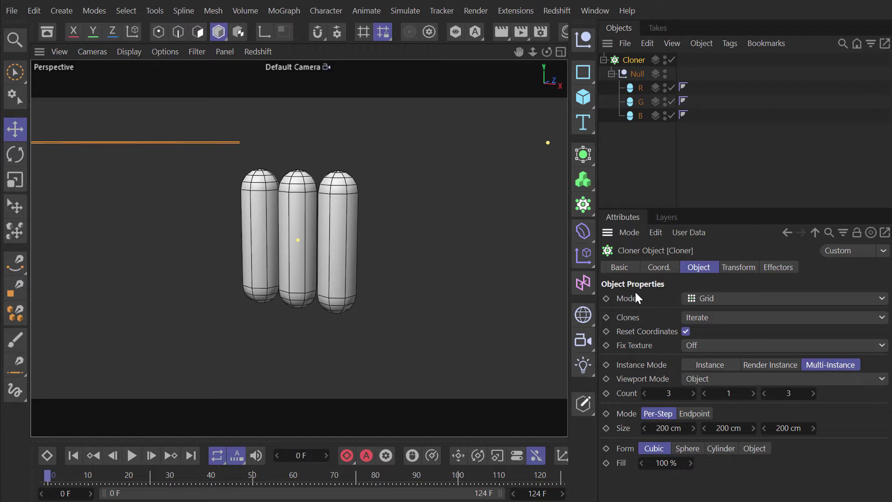
{"action": "left_click", "coordinate": [701, 299]}
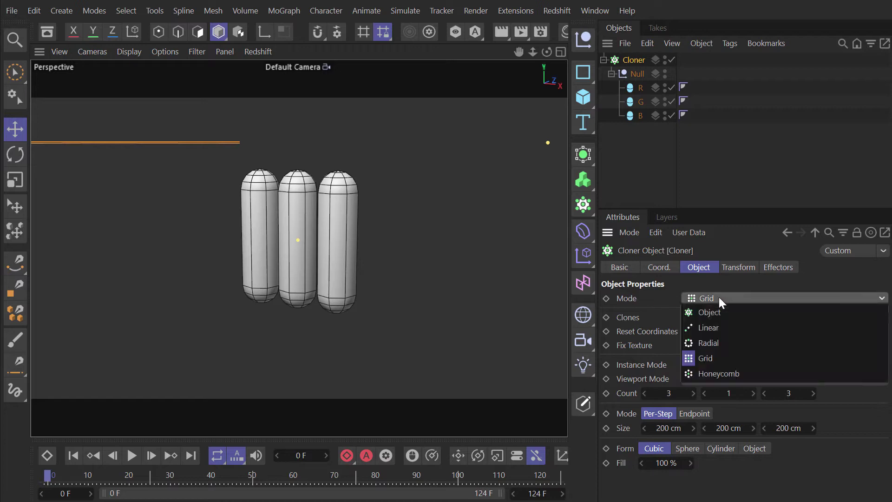
{"action": "left_click", "coordinate": [732, 374]}
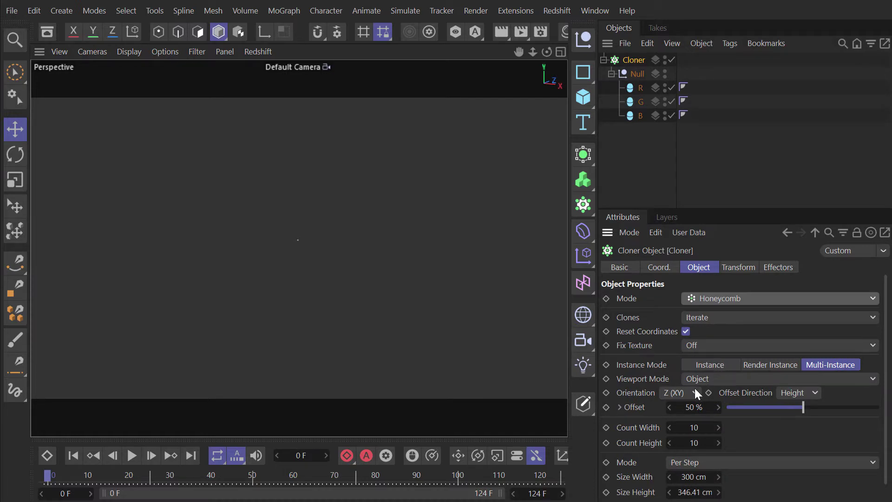
Step: Use End Point sizing with a honeycomb width of 96 cm and height of 54 cm
{"action": "left_click", "coordinate": [702, 463]}
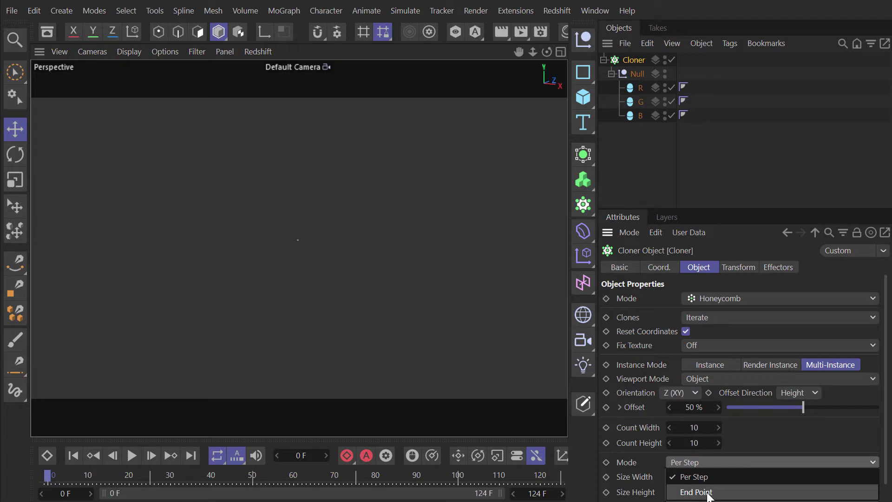
{"action": "left_click", "coordinate": [696, 492]}
{"action": "left_click", "coordinate": [692, 478]}
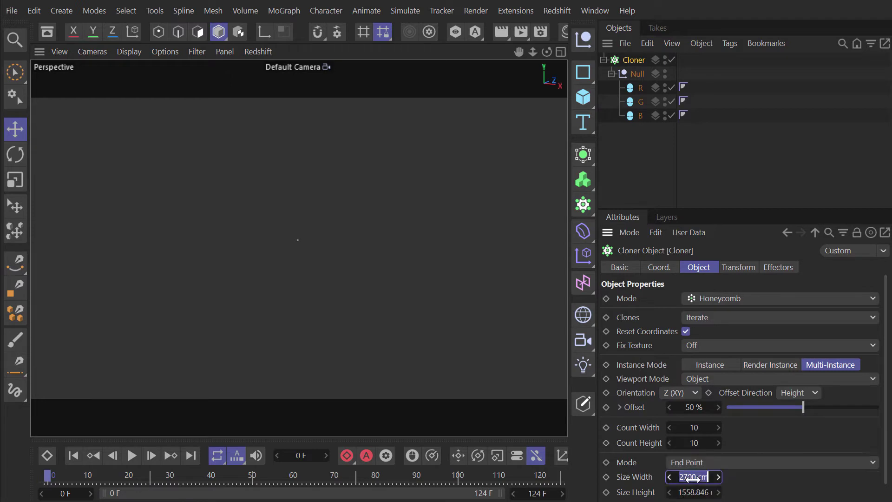
{"action": "type", "text": "90"}
{"action": "key", "text": "Tab"}
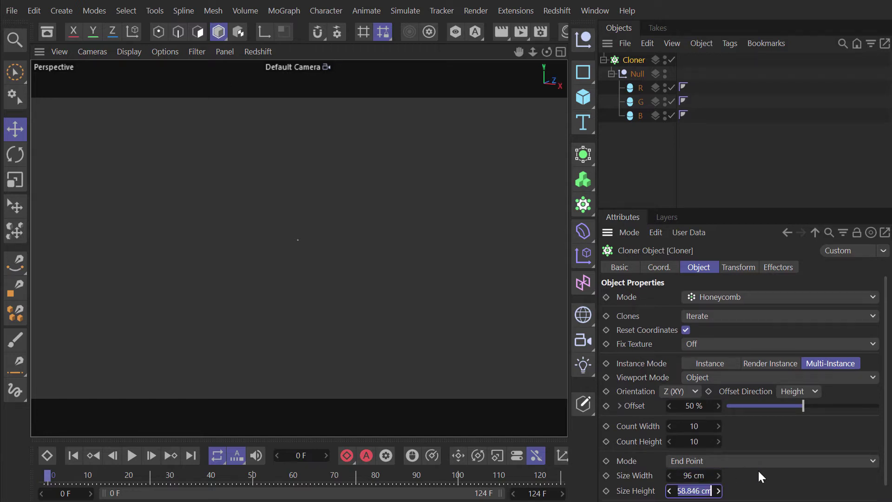
{"action": "type", "text": "54"}
{"action": "key", "text": "Return"}
{"action": "scroll", "coordinate": [757, 469], "scroll_direction": "down", "scroll_amount": 1}
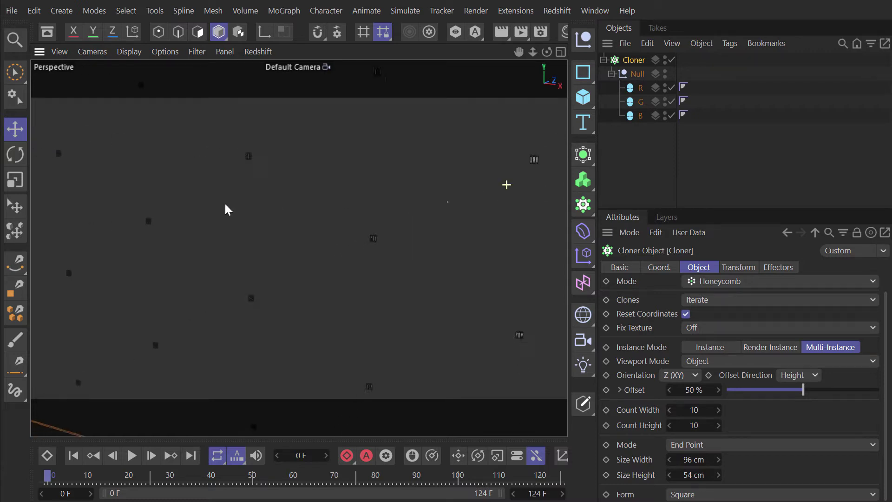
Step: Set the honeycomb count to 192 wide by 195 high and inspect the resulting capsule wall
{"action": "mouse_move", "coordinate": [363, 222]}
{"action": "left_mouse_down", "text": "alt"}
{"action": "mouse_move", "coordinate": [153, 235]}
{"action": "mouse_move", "coordinate": [338, 229]}
{"action": "mouse_move", "coordinate": [384, 219]}
{"action": "mouse_move", "coordinate": [322, 201]}
{"action": "mouse_move", "coordinate": [309, 223]}
{"action": "left_mouse_up", "text": "alt"}
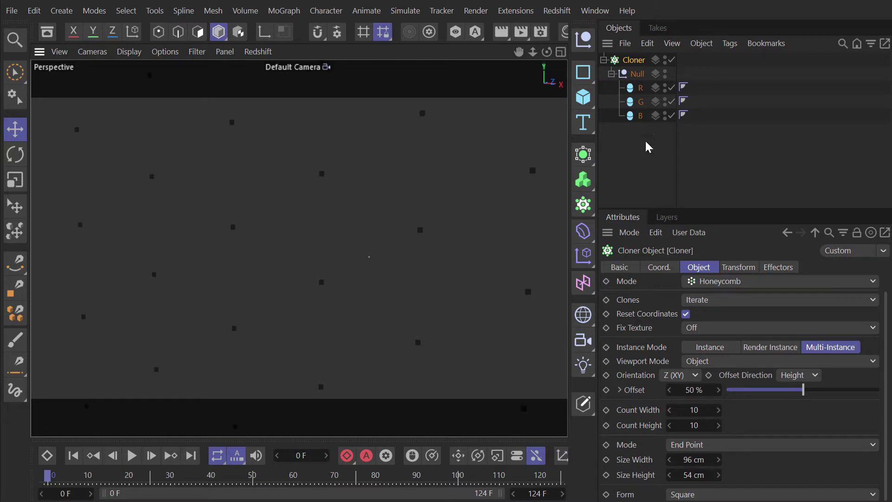
{"action": "left_click", "coordinate": [695, 411]}
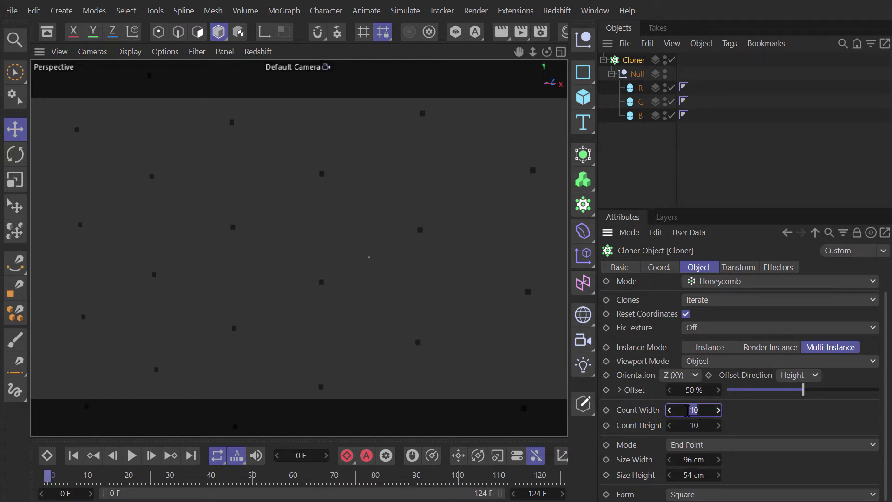
{"action": "type", "text": "192"}
{"action": "key", "text": "Tab"}
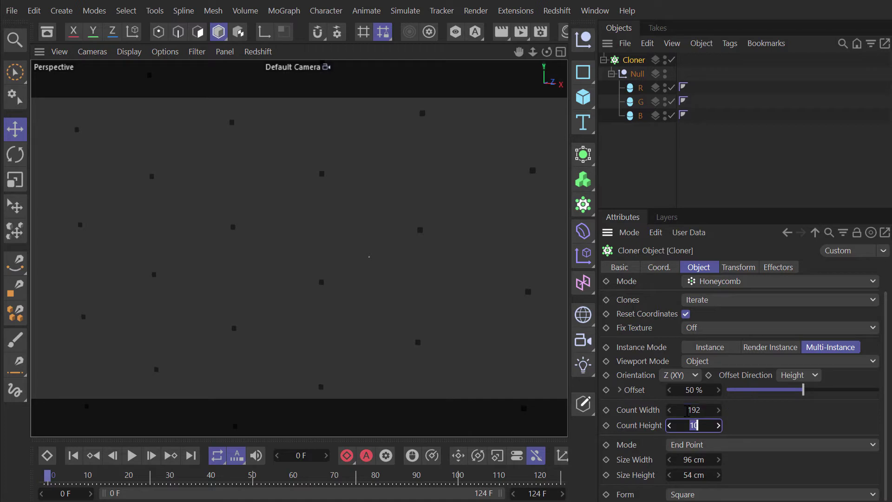
{"action": "type", "text": "195"}
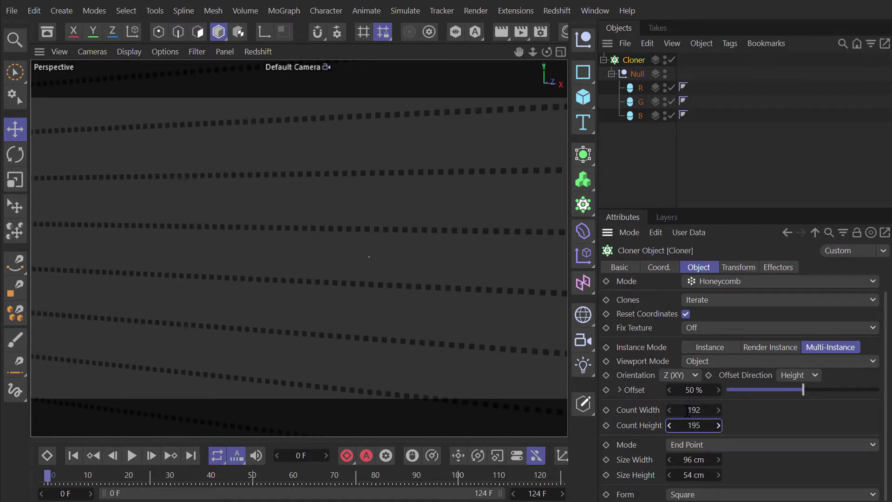
{"action": "key", "text": "Return"}
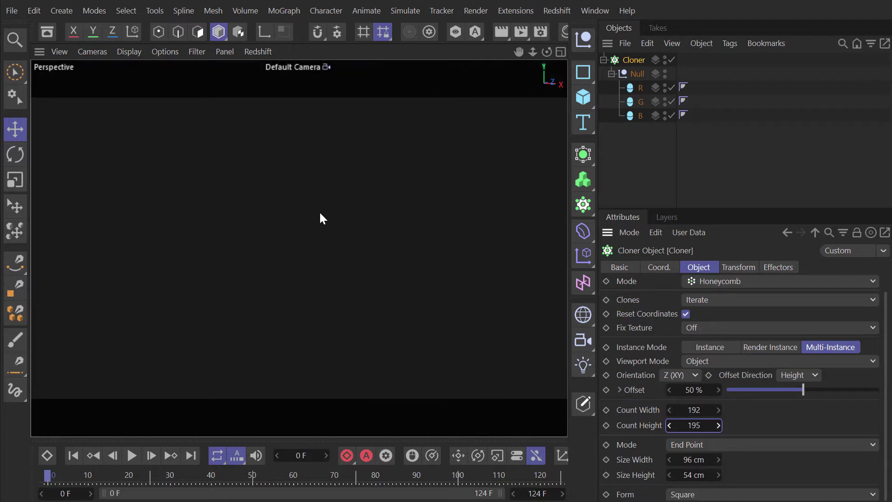
{"action": "key", "text": "n"}
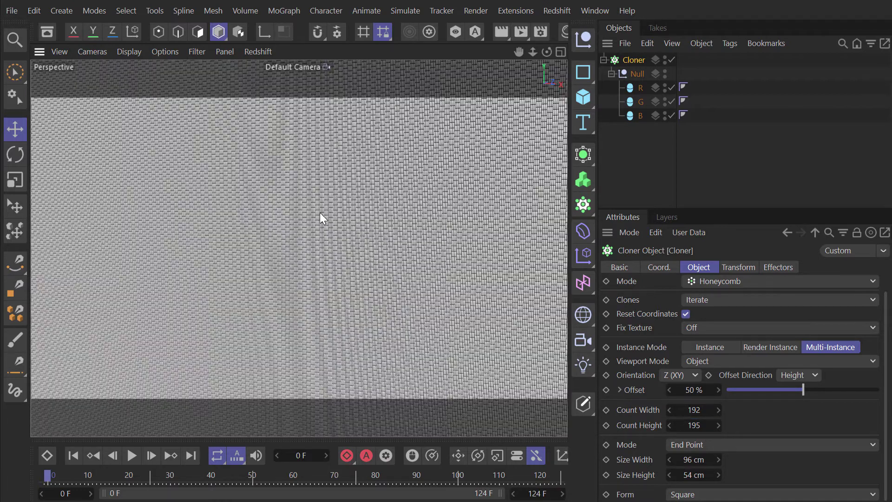
{"action": "mouse_move", "coordinate": [322, 182]}
{"action": "left_mouse_down", "text": "alt"}
{"action": "mouse_move", "coordinate": [354, 200]}
{"action": "mouse_move", "coordinate": [404, 197]}
{"action": "left_mouse_up", "text": "alt"}
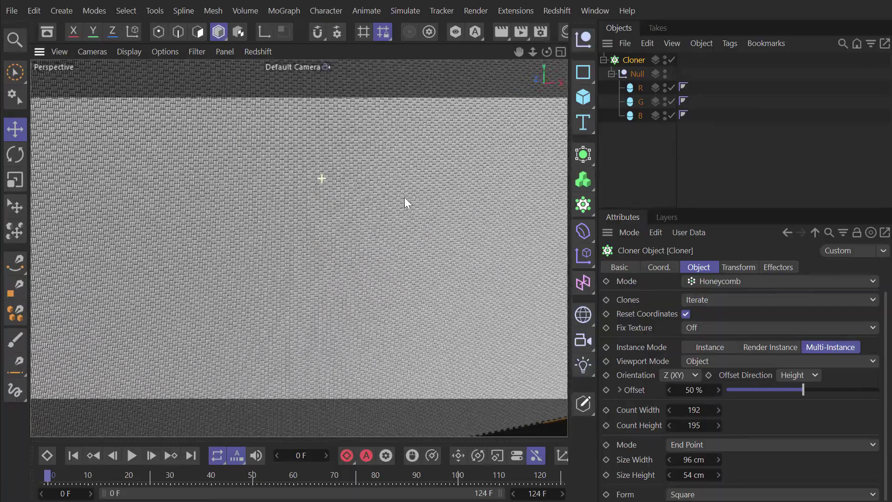
{"action": "mouse_move", "coordinate": [405, 197]}
{"action": "right_mouse_down", "text": "alt"}
{"action": "mouse_move", "coordinate": [306, 194]}
{"action": "mouse_move", "coordinate": [561, 179]}
{"action": "right_mouse_up", "text": "alt"}
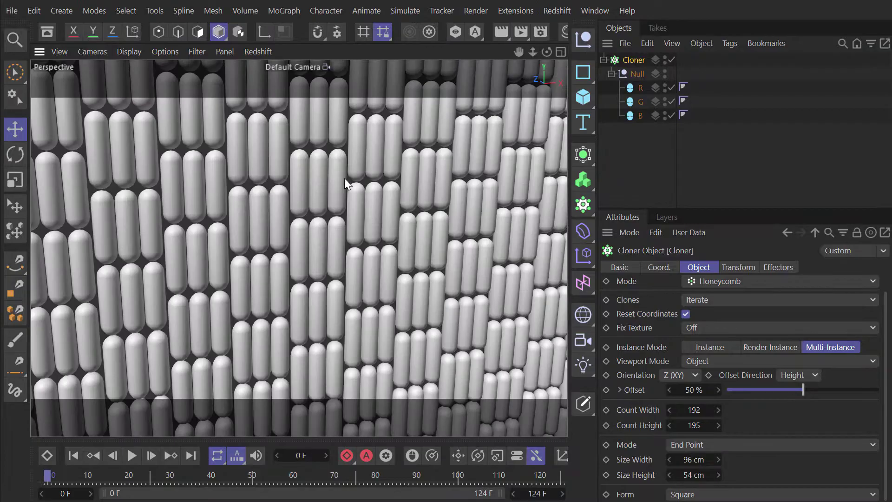
{"action": "mouse_move", "coordinate": [364, 180]}
{"action": "left_mouse_down", "text": "alt"}
{"action": "mouse_move", "coordinate": [288, 178]}
{"action": "mouse_move", "coordinate": [364, 181]}
{"action": "left_mouse_up", "text": "alt"}
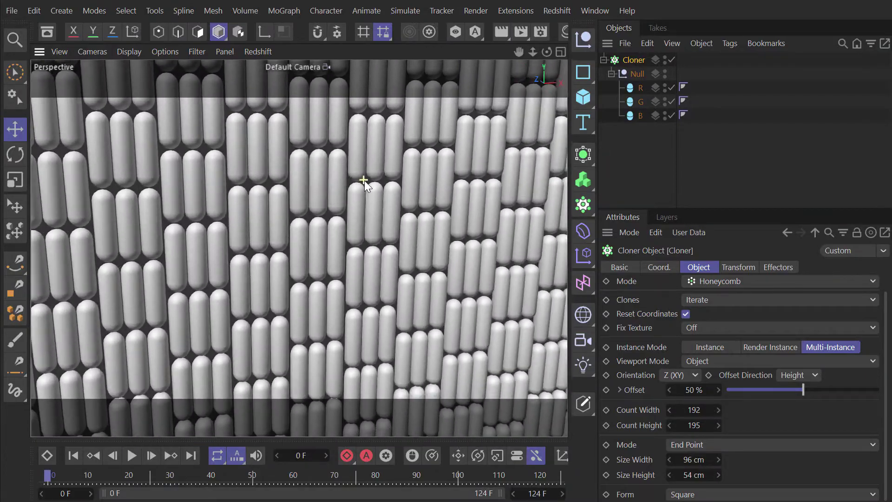
{"action": "mouse_move", "coordinate": [365, 181]}
{"action": "right_mouse_down", "text": "alt"}
{"action": "mouse_move", "coordinate": [328, 191]}
{"action": "mouse_move", "coordinate": [200, 196]}
{"action": "mouse_move", "coordinate": [307, 191]}
{"action": "right_mouse_up", "text": "alt"}
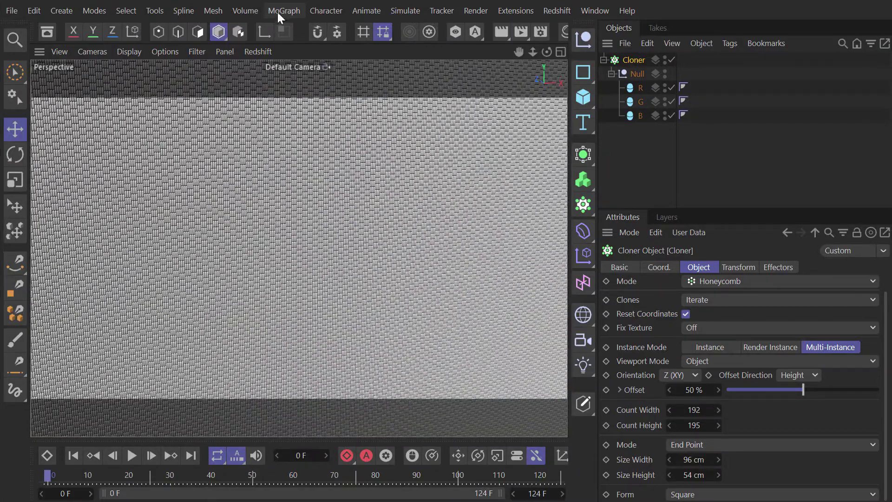
Step: Add a Plain effector and name it Red
{"action": "left_click", "coordinate": [285, 10]}
{"action": "mouse_move", "coordinate": [292, 29]}
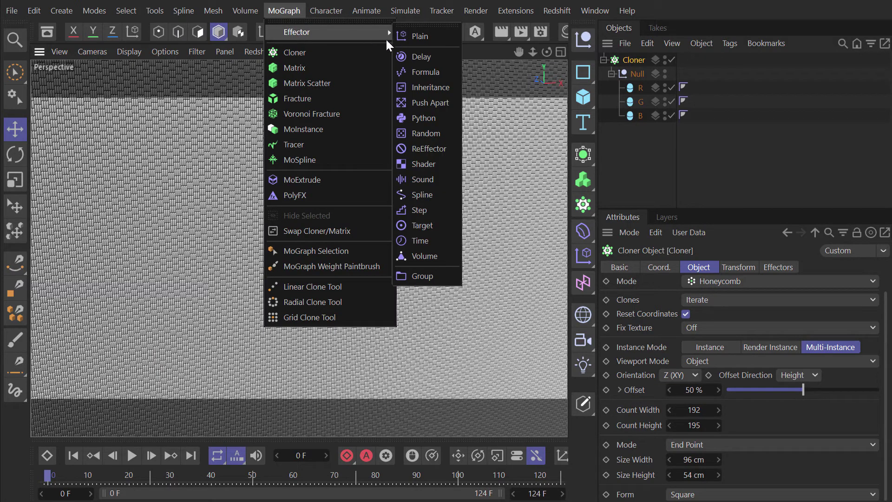
{"action": "left_click", "coordinate": [420, 35]}
{"action": "double_click", "coordinate": [633, 60]}
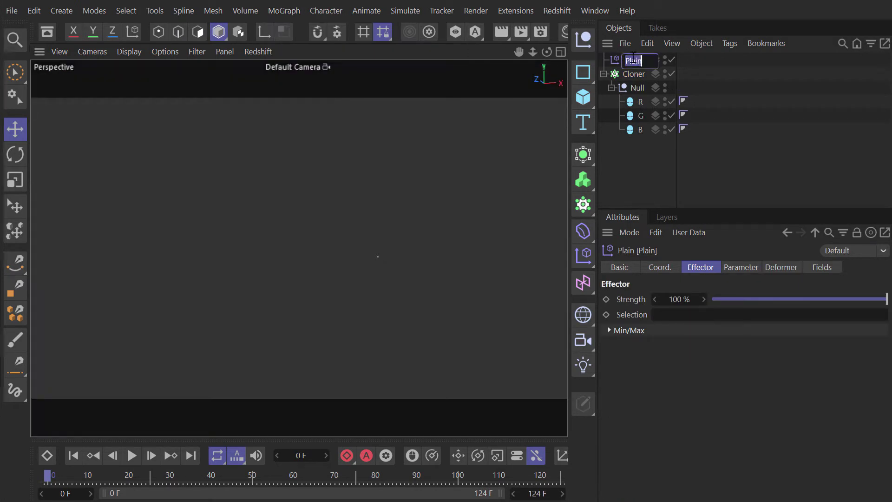
{"action": "type", "text": "Red"}
{"action": "key", "text": "Return"}
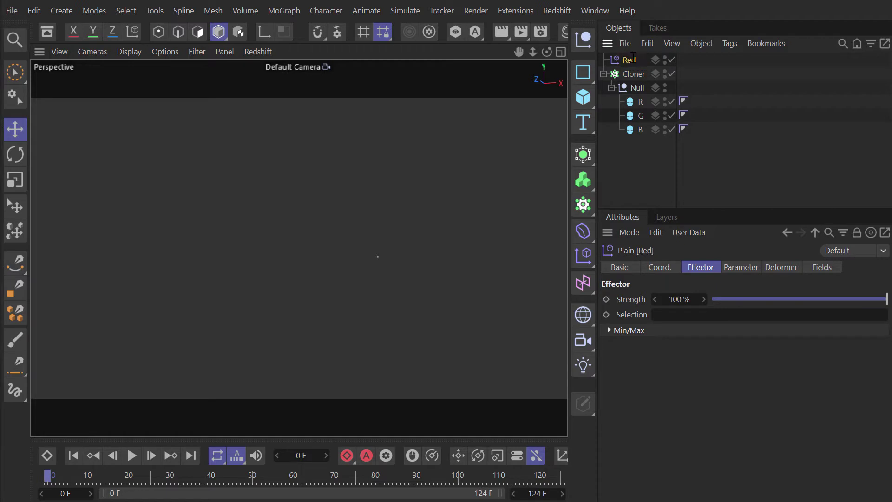
Step: Turn off the Red effector's Position and add a Shader Field to its fields
{"action": "left_click", "coordinate": [753, 268]}
{"action": "left_click", "coordinate": [686, 343]}
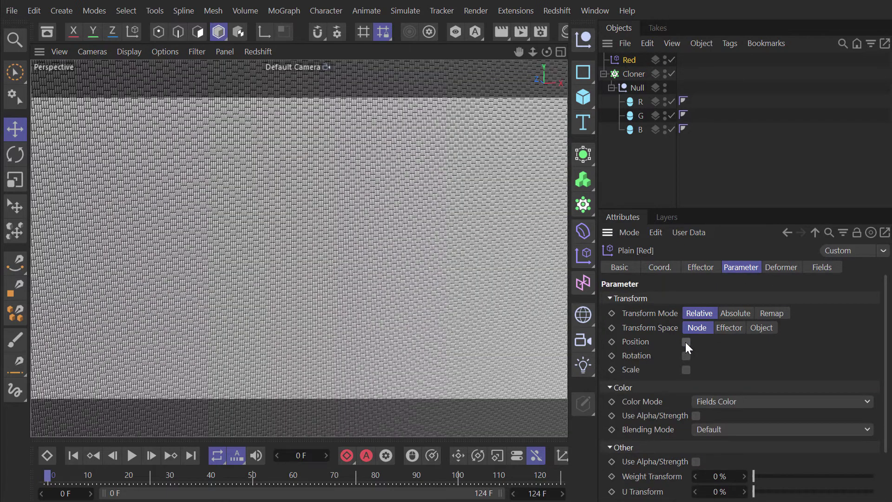
{"action": "left_click", "coordinate": [720, 402]}
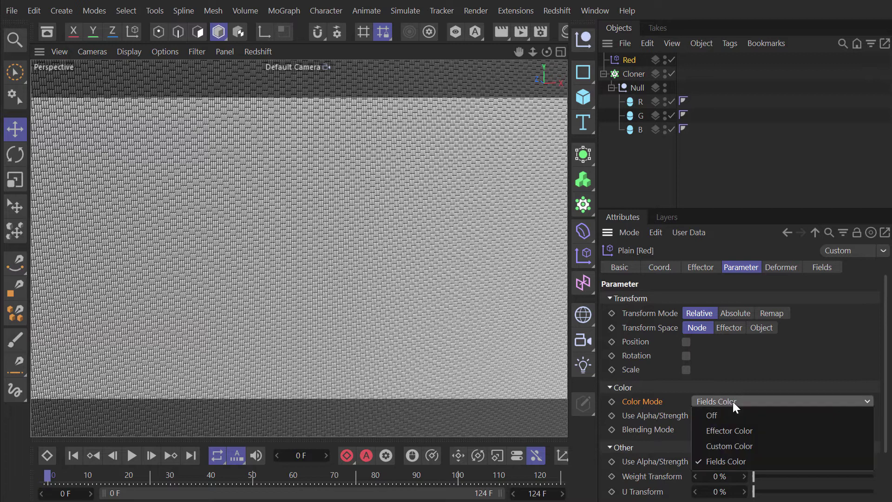
{"action": "left_click", "coordinate": [657, 391]}
{"action": "left_click", "coordinate": [821, 267]}
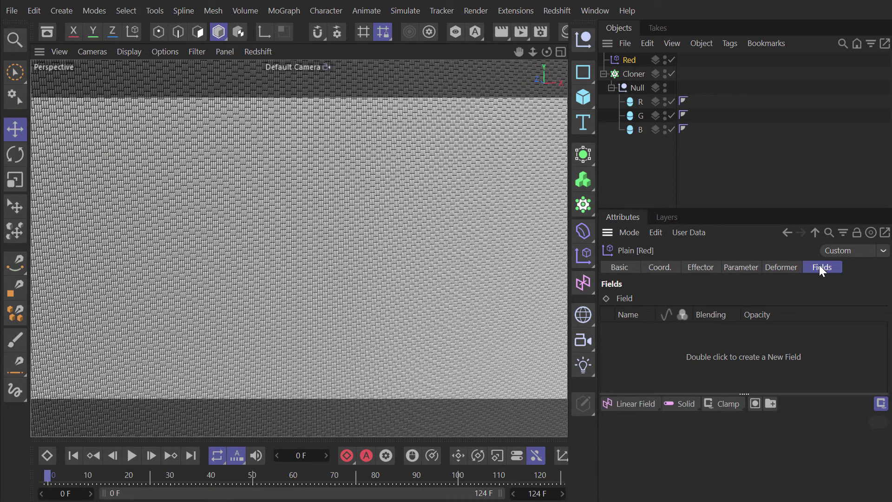
{"action": "left_click", "coordinate": [647, 400]}
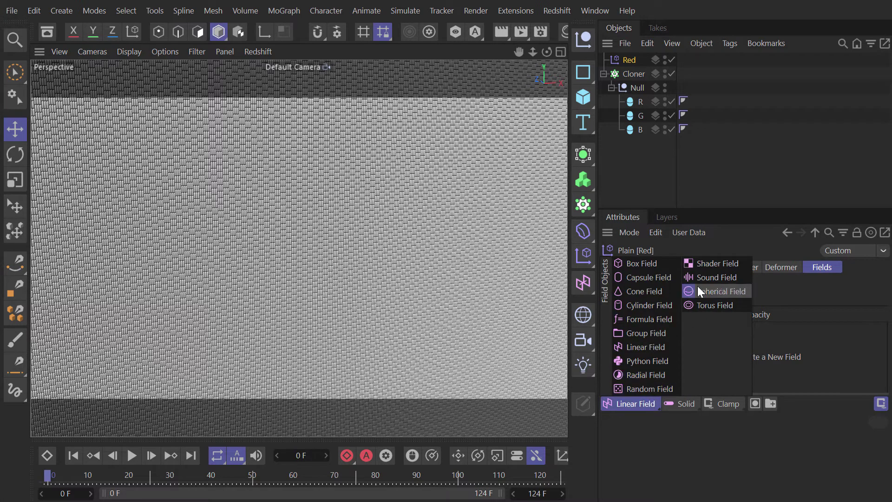
{"action": "left_click", "coordinate": [718, 263]}
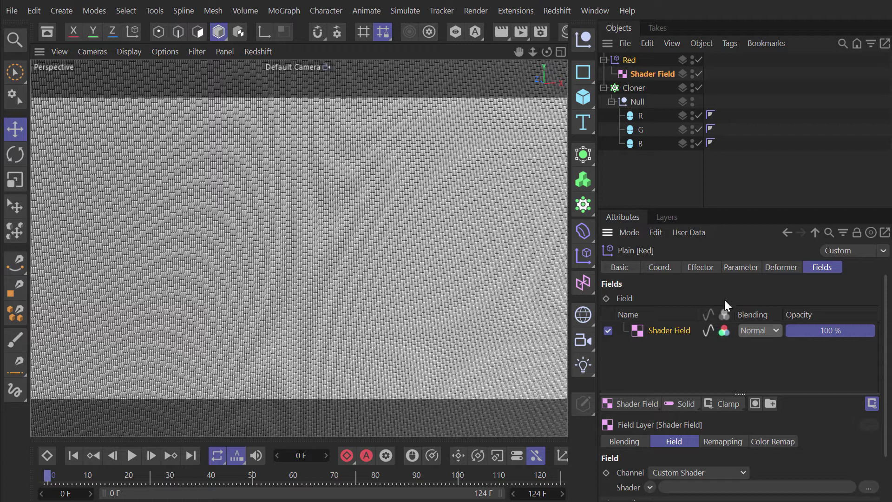
{"action": "left_click_drag", "start_coordinate": [739, 209], "coordinate": [739, 135]}
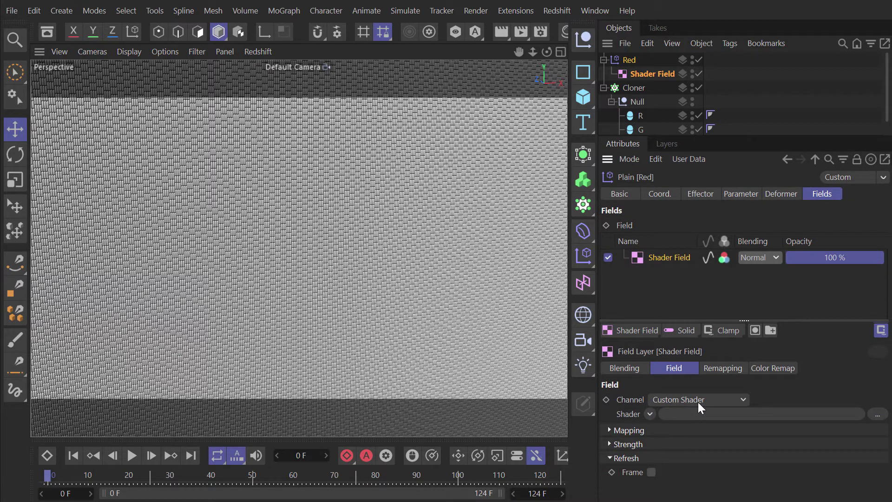
Step: Load smily_0000.jpg into the Shader Field and calculate the sequence's animation range
{"action": "left_click", "coordinate": [874, 413]}
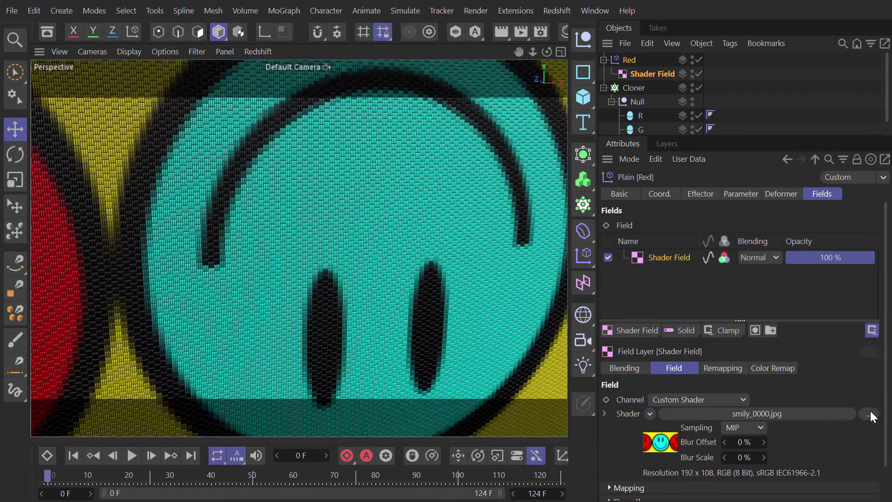
{"action": "left_click", "coordinate": [778, 414]}
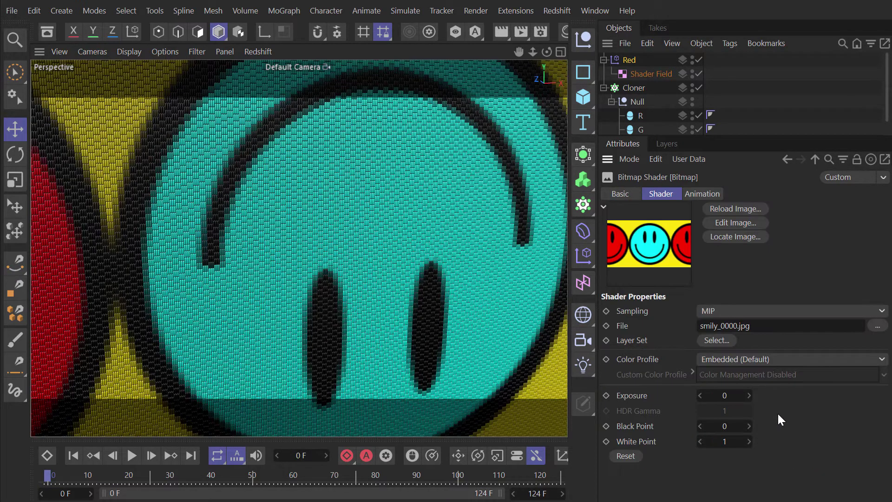
{"action": "left_click", "coordinate": [694, 193]}
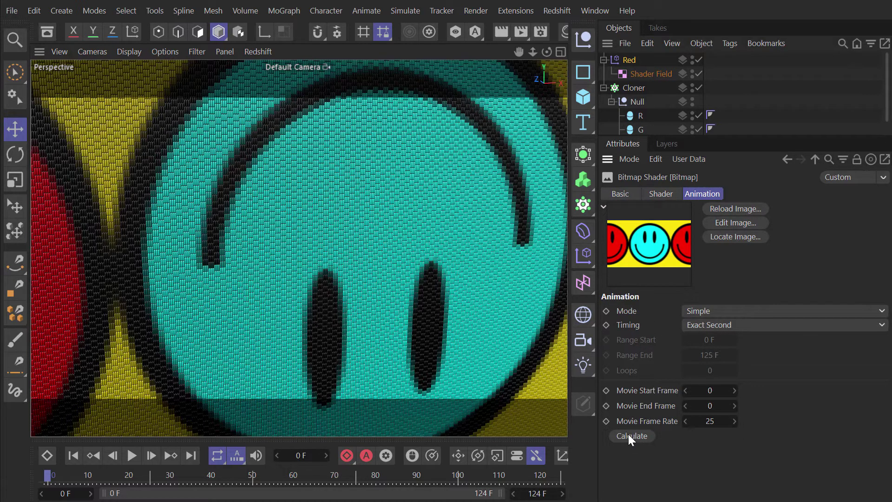
{"action": "left_click", "coordinate": [629, 435]}
Step: Set the scene's last frame to 49 and scrub frames to check the smiley animation
{"action": "left_click", "coordinate": [531, 492]}
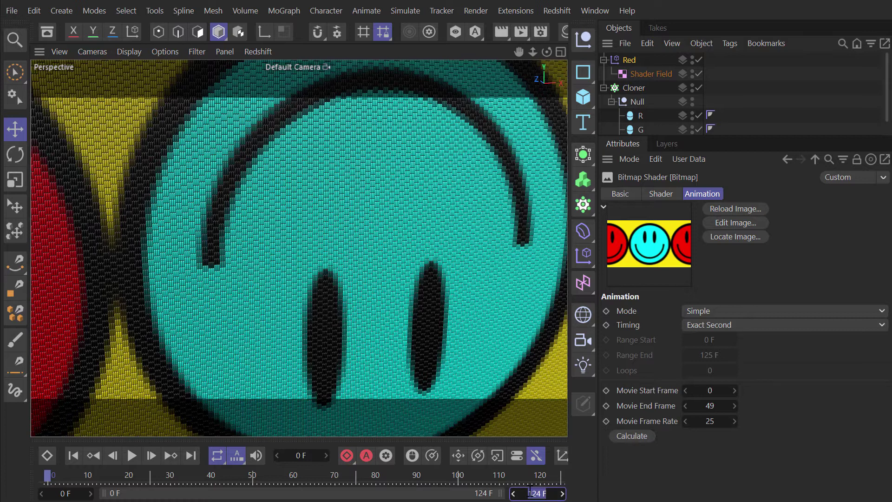
{"action": "type", "text": "49"}
{"action": "key", "text": "Return"}
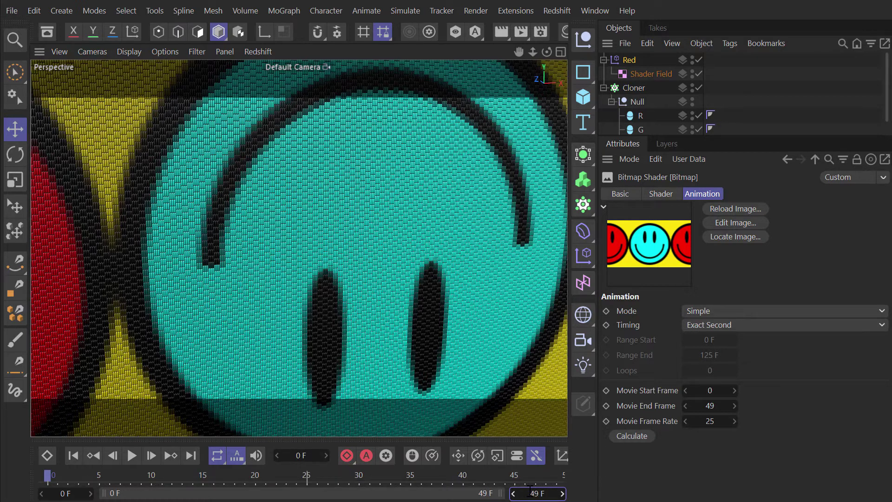
{"action": "left_click", "coordinate": [626, 62]}
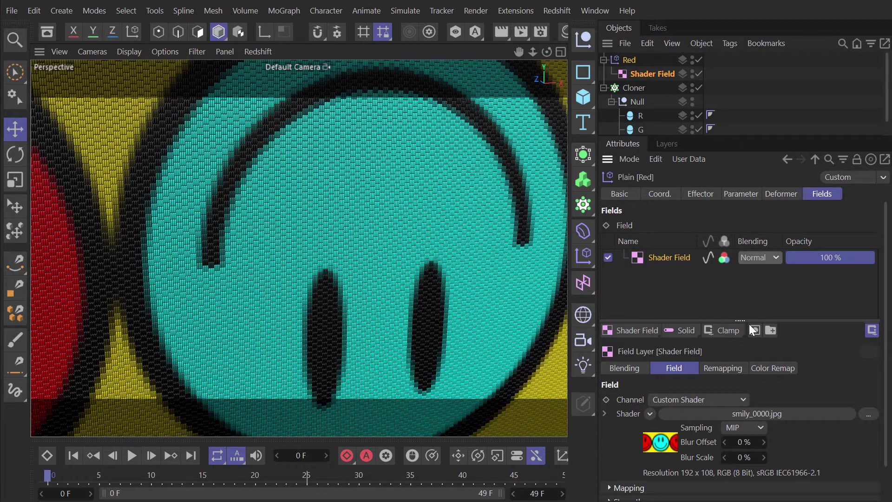
{"action": "left_click_drag", "start_coordinate": [749, 325], "coordinate": [749, 268]}
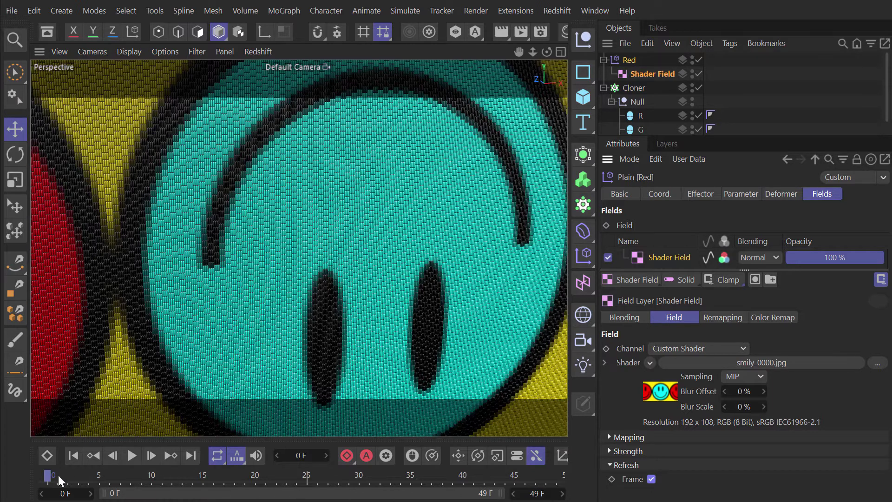
{"action": "left_click_drag", "start_coordinate": [62, 474], "coordinate": [41, 493]}
Step: Make the Shader Field use the image's red channel for strength
{"action": "scroll", "coordinate": [270, 252], "scroll_direction": "up", "scroll_amount": 10}
{"action": "left_click_drag", "start_coordinate": [370, 238], "coordinate": [339, 238], "text": "alt"}
{"action": "scroll", "coordinate": [252, 248], "scroll_direction": "down", "scroll_amount": 10}
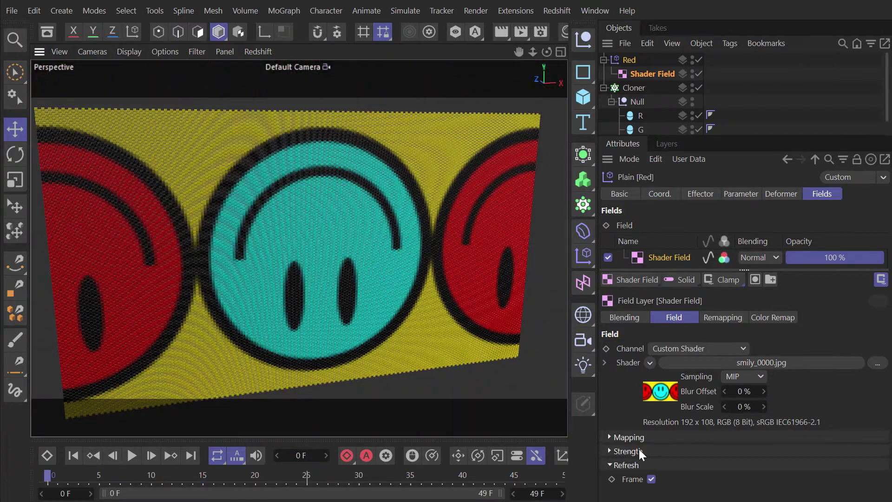
{"action": "left_click", "coordinate": [639, 451]}
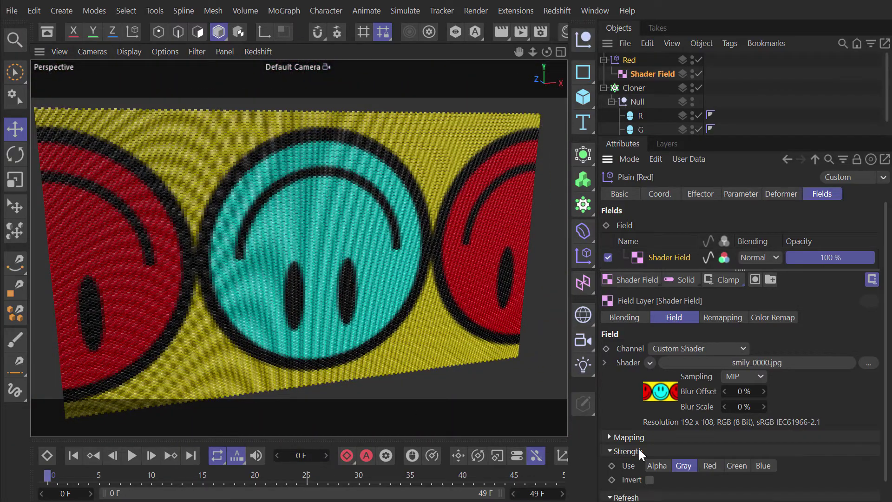
{"action": "left_click", "coordinate": [711, 465]}
Step: Remap the field colour through a gradient ending in pure red (RGB 255, 0, 0)
{"action": "left_click", "coordinate": [772, 318]}
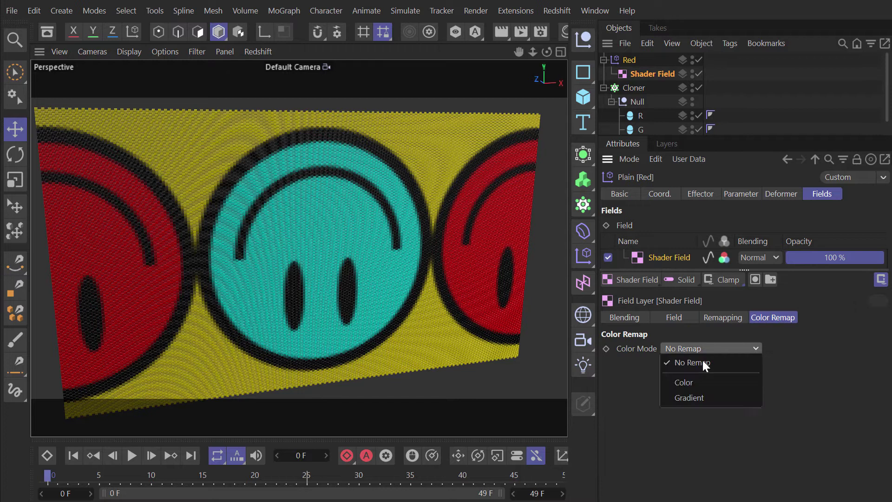
{"action": "left_click", "coordinate": [702, 398]}
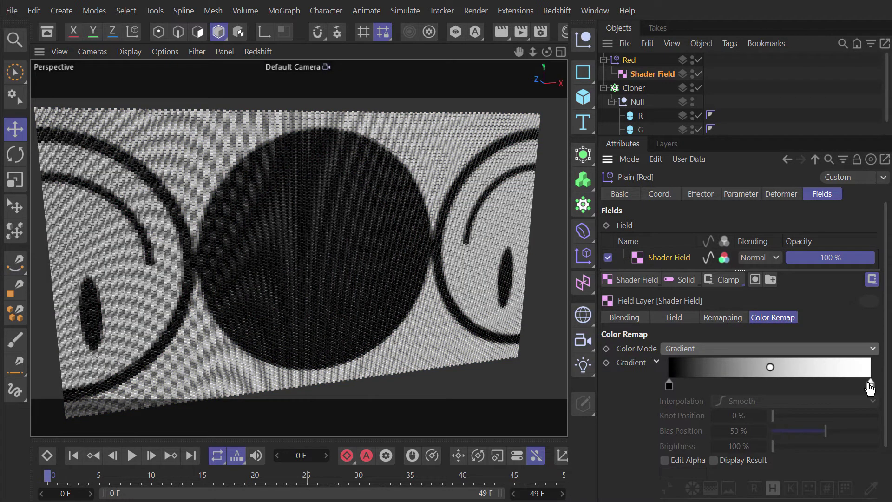
{"action": "left_click", "coordinate": [870, 385]}
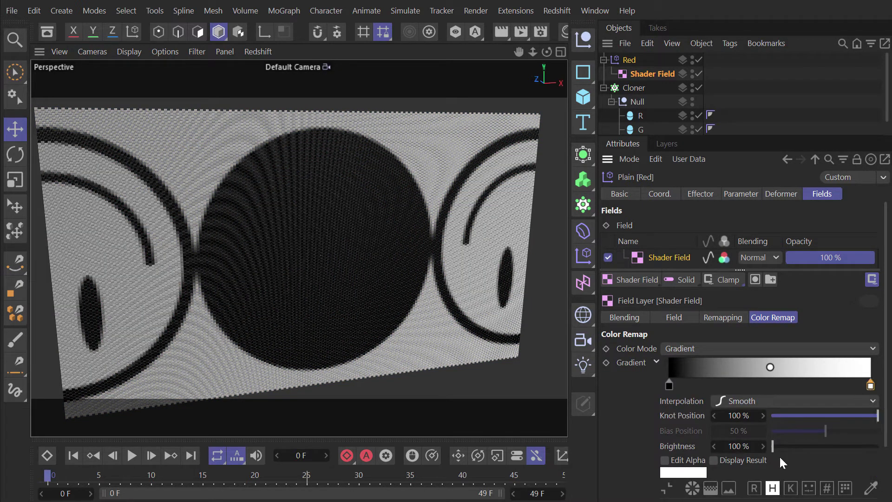
{"action": "scroll", "coordinate": [888, 380], "scroll_direction": "down", "scroll_amount": 3}
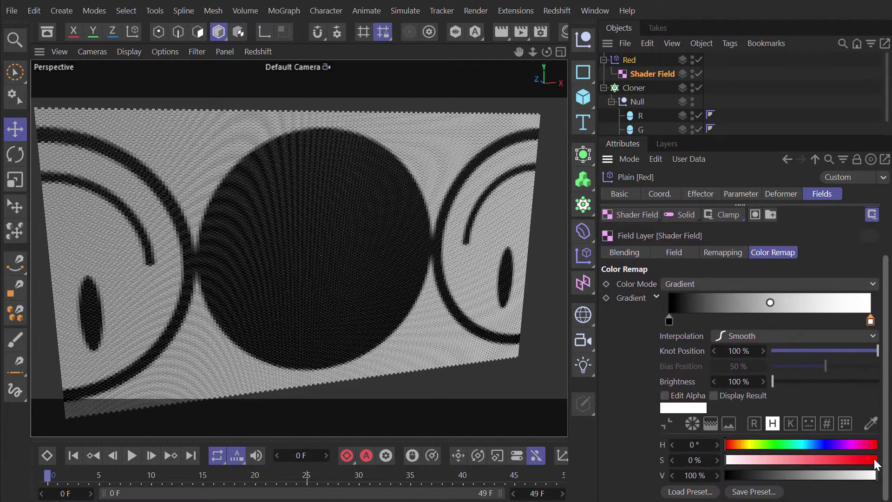
{"action": "left_click", "coordinate": [755, 423]}
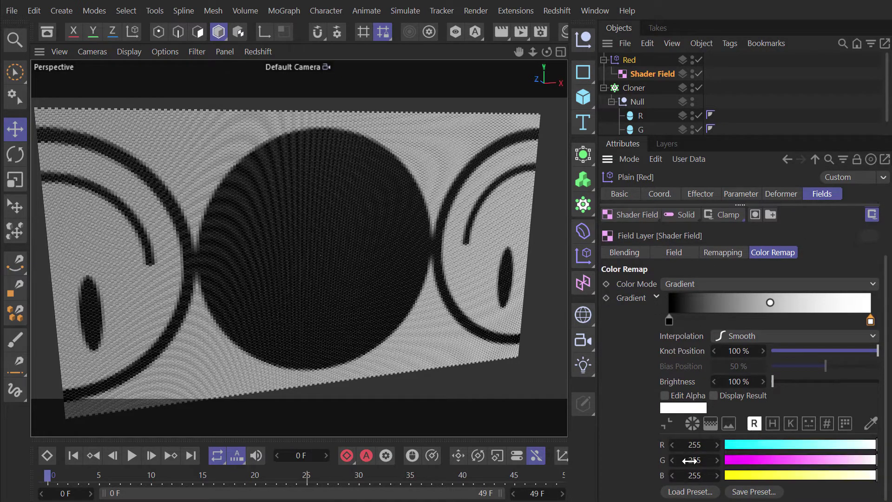
{"action": "double_click", "coordinate": [691, 460]}
{"action": "type", "text": "0"}
{"action": "key", "text": "Tab"}
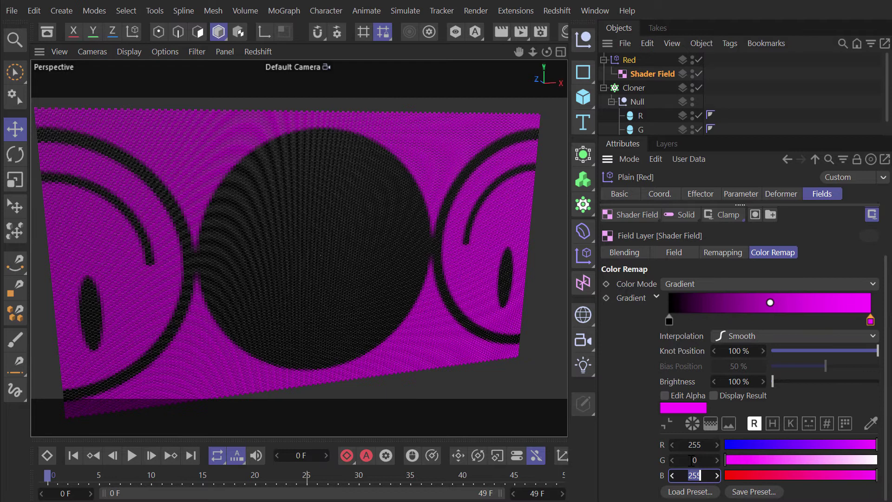
{"action": "type", "text": "0"}
{"action": "key", "text": "Return"}
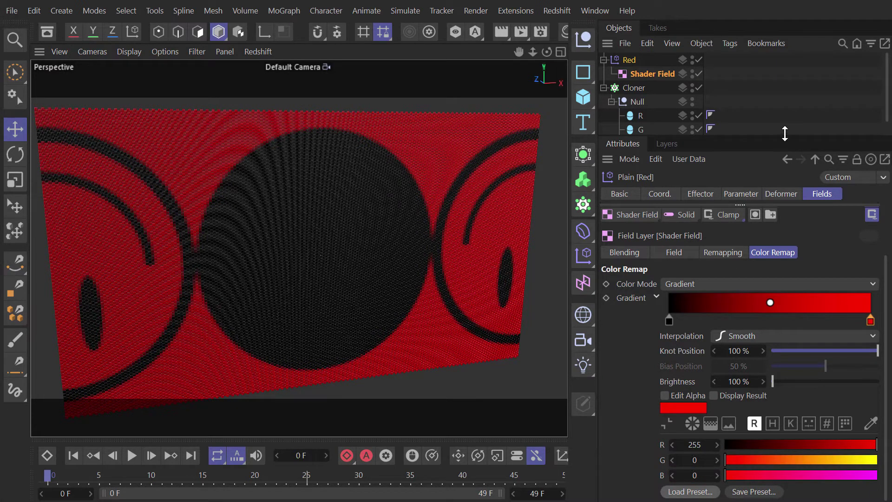
{"action": "left_click_drag", "start_coordinate": [784, 135], "coordinate": [783, 259]}
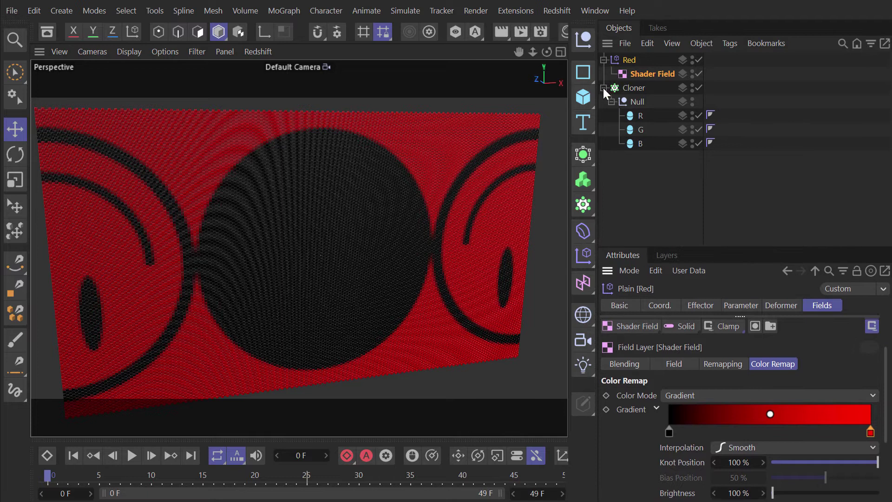
Step: Duplicate the Red effector twice and name the copies Green and Blue
{"action": "left_click", "coordinate": [604, 88]}
{"action": "left_click", "coordinate": [604, 60]}
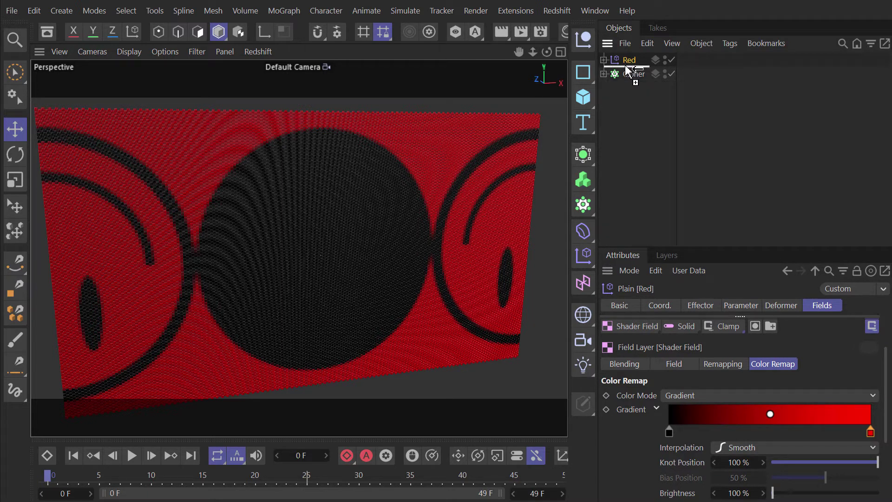
{"action": "left_click_drag", "start_coordinate": [625, 65], "coordinate": [632, 76], "text": "ctrl"}
{"action": "double_click", "coordinate": [631, 76]}
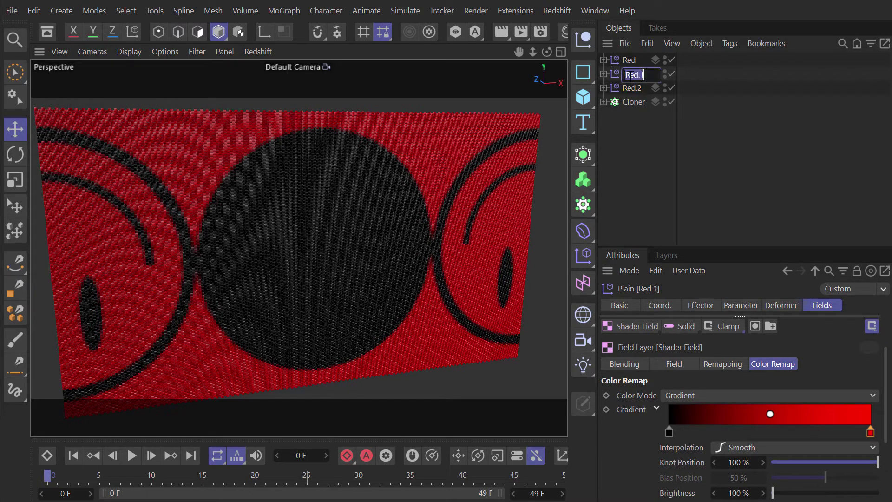
{"action": "type", "text": "Green"}
{"action": "key", "text": "Return"}
{"action": "double_click", "coordinate": [635, 88]}
{"action": "type", "text": "Blue"}
{"action": "key", "text": "Return"}
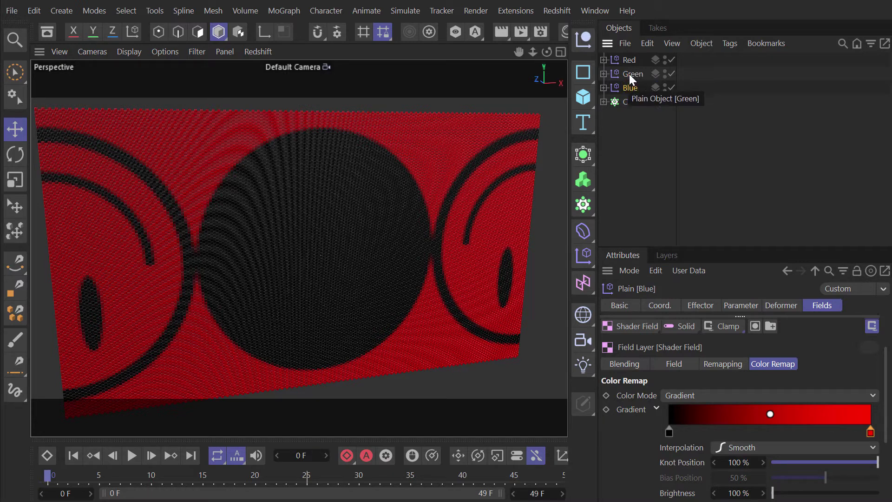
Step: Make the Green effector's field use the green channel with a gradient ending at RGB 0, 255, 0
{"action": "left_click", "coordinate": [633, 74]}
{"action": "left_click", "coordinate": [827, 302]}
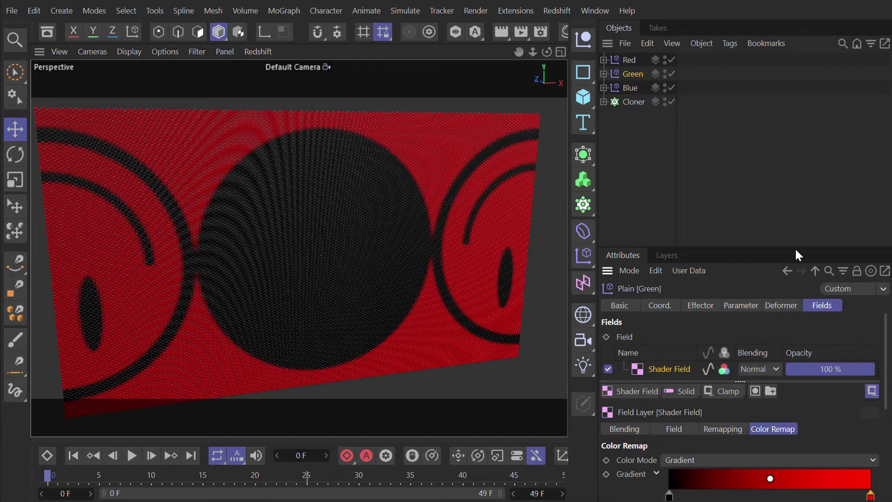
{"action": "left_click_drag", "start_coordinate": [794, 246], "coordinate": [797, 72]}
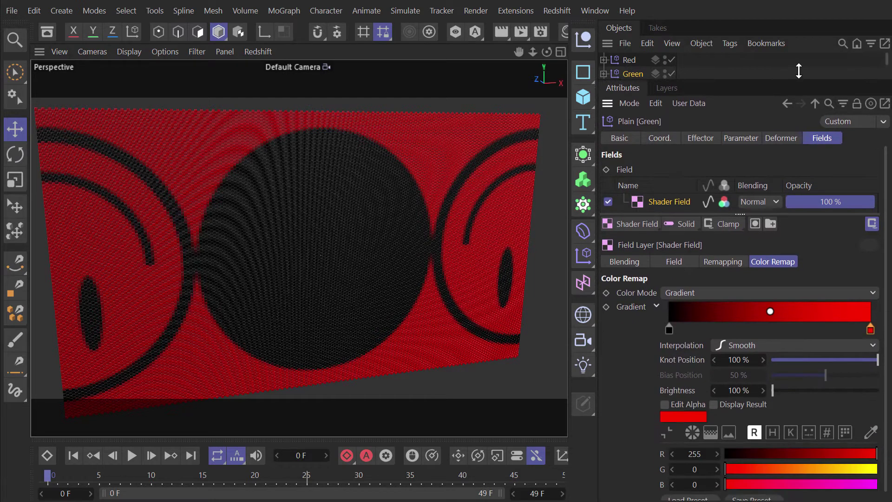
{"action": "left_click", "coordinate": [675, 261]}
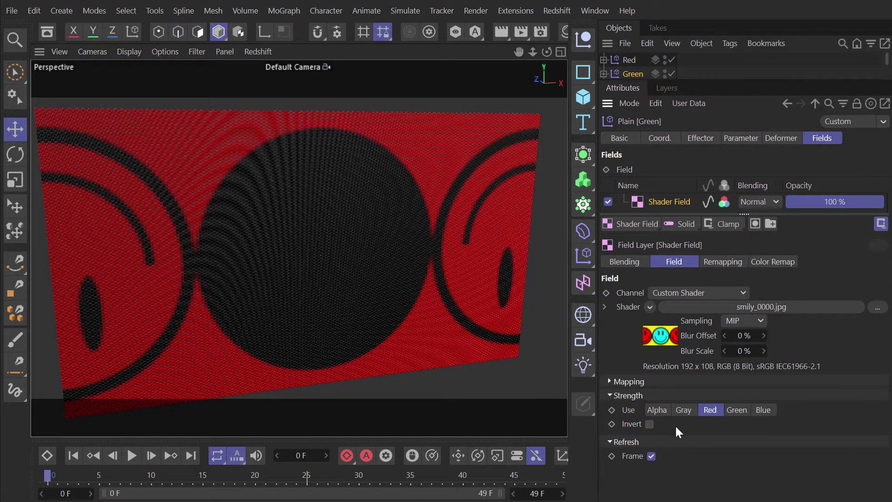
{"action": "left_click", "coordinate": [740, 411]}
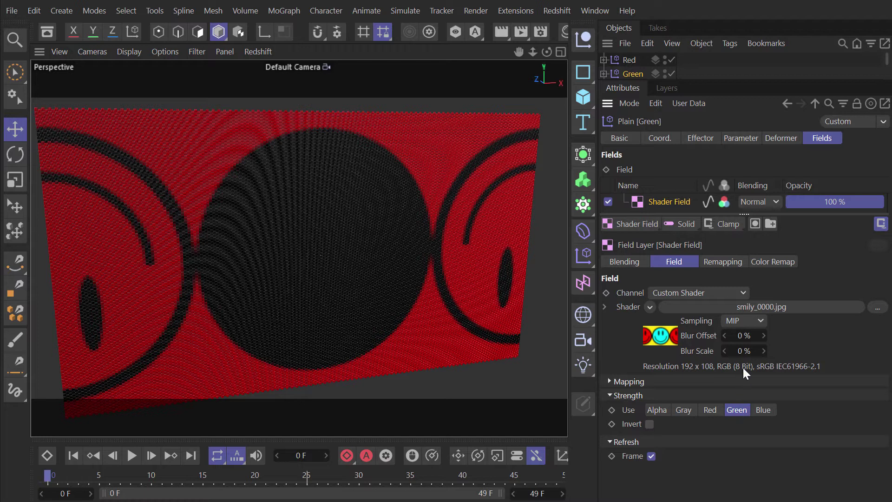
{"action": "left_click", "coordinate": [779, 262]}
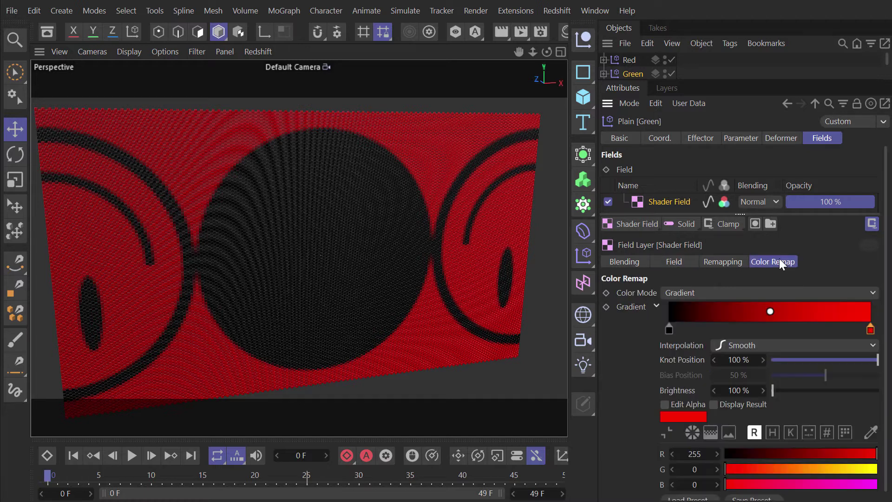
{"action": "double_click", "coordinate": [695, 454]}
{"action": "type", "text": "0"}
{"action": "key", "text": "Tab"}
{"action": "type", "text": "255"}
{"action": "key", "text": "Tab"}
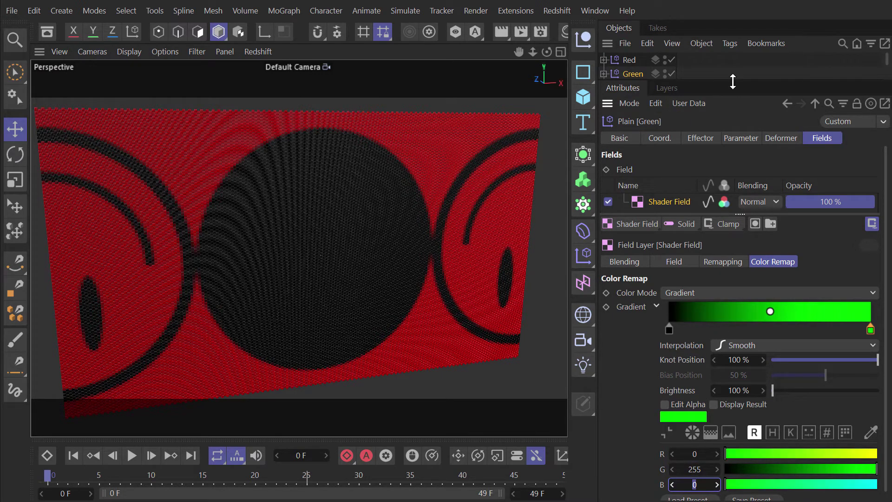
Step: Make the Blue effector's field use the blue channel with a gradient ending at RGB 0, 0, 255
{"action": "left_click_drag", "start_coordinate": [733, 81], "coordinate": [730, 110]}
{"action": "left_click", "coordinate": [631, 87]}
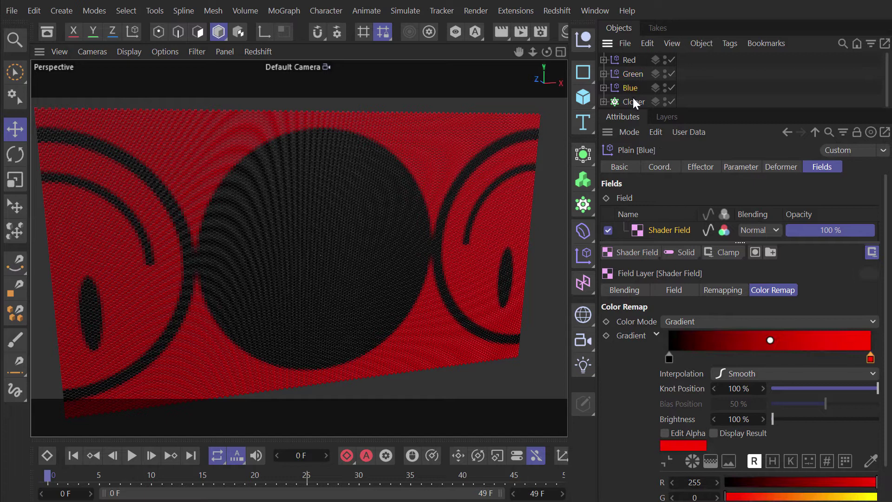
{"action": "left_click", "coordinate": [679, 289]}
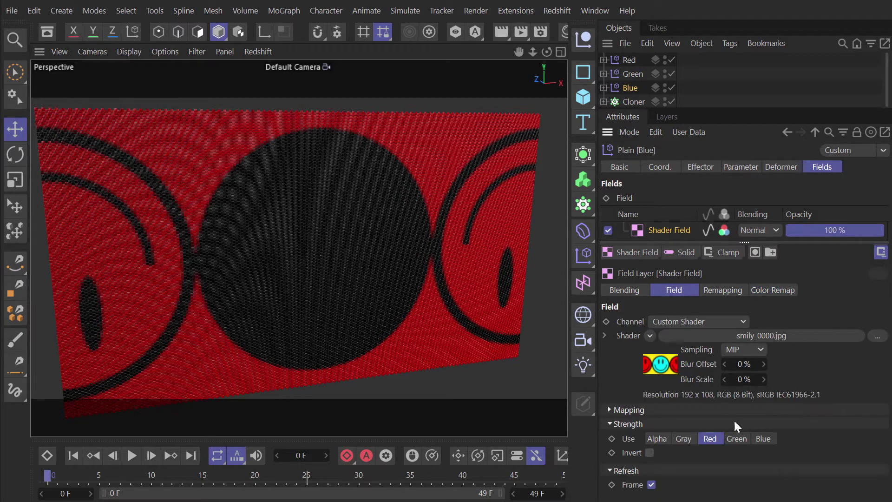
{"action": "left_click", "coordinate": [763, 439]}
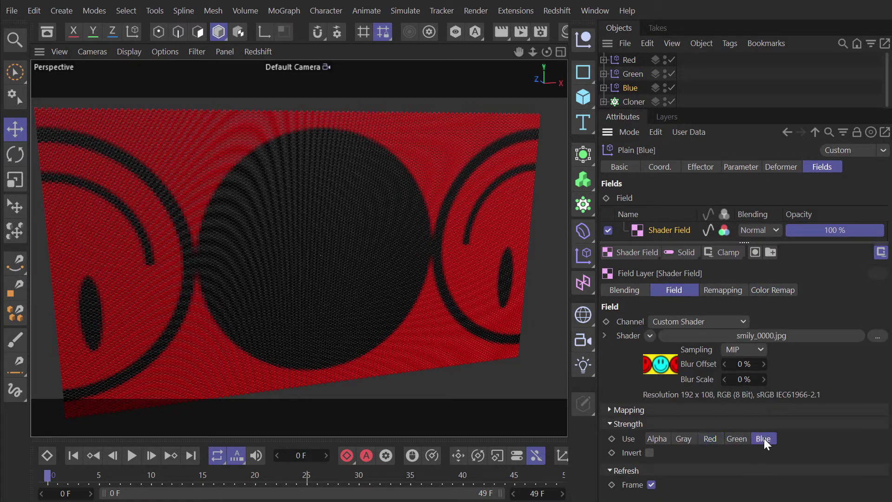
{"action": "left_click", "coordinate": [772, 290]}
{"action": "scroll", "coordinate": [887, 335], "scroll_direction": "down", "scroll_amount": 1}
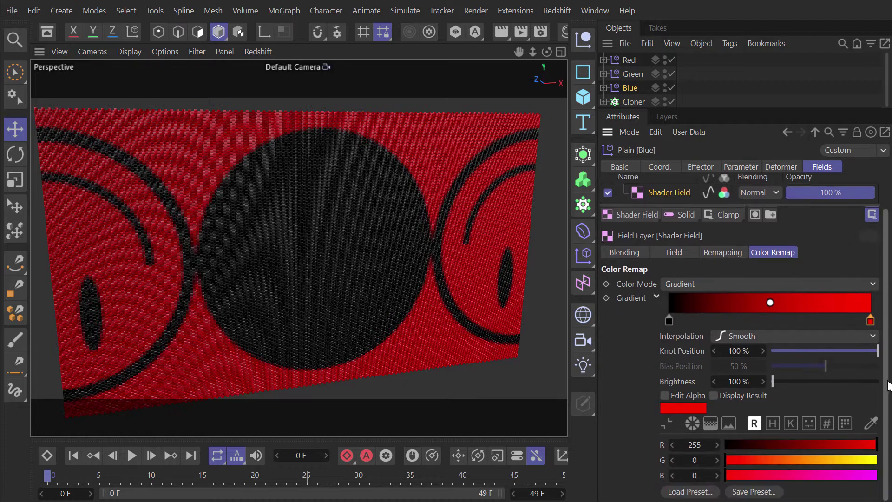
{"action": "double_click", "coordinate": [694, 445]}
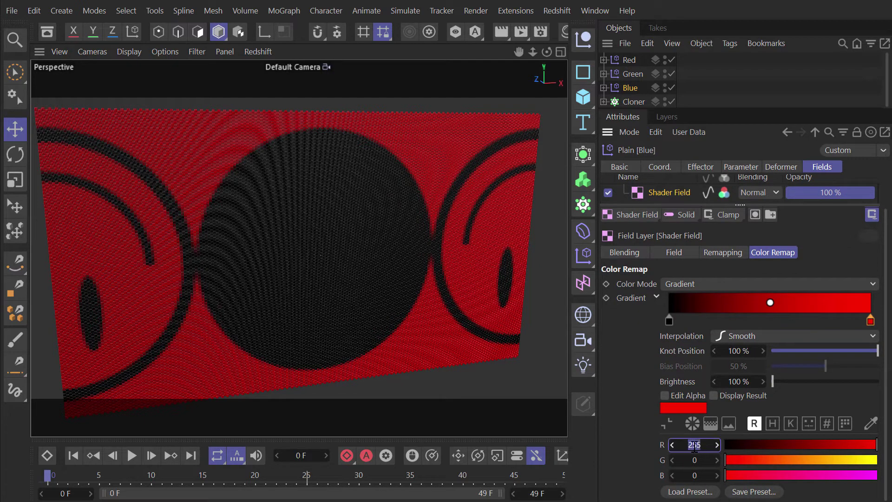
{"action": "type", "text": "0"}
{"action": "key", "text": "Tab"}
{"action": "key", "text": "Tab"}
{"action": "type", "text": "255"}
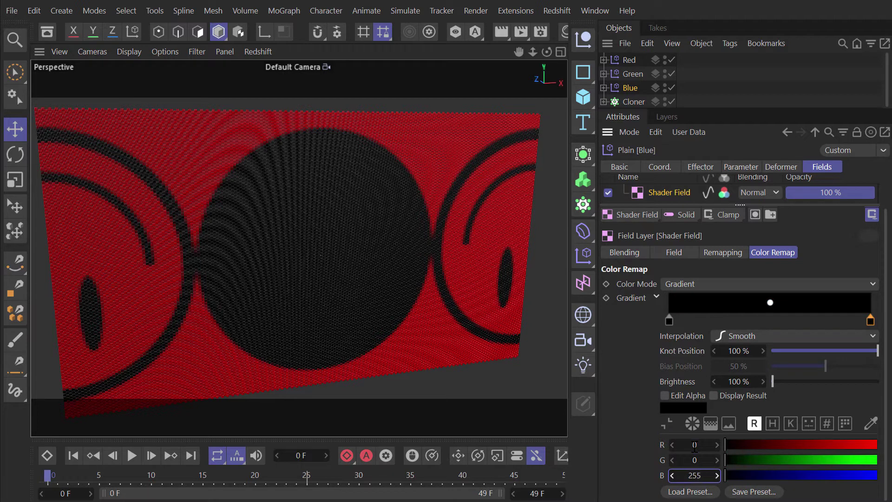
{"action": "key", "text": "Return"}
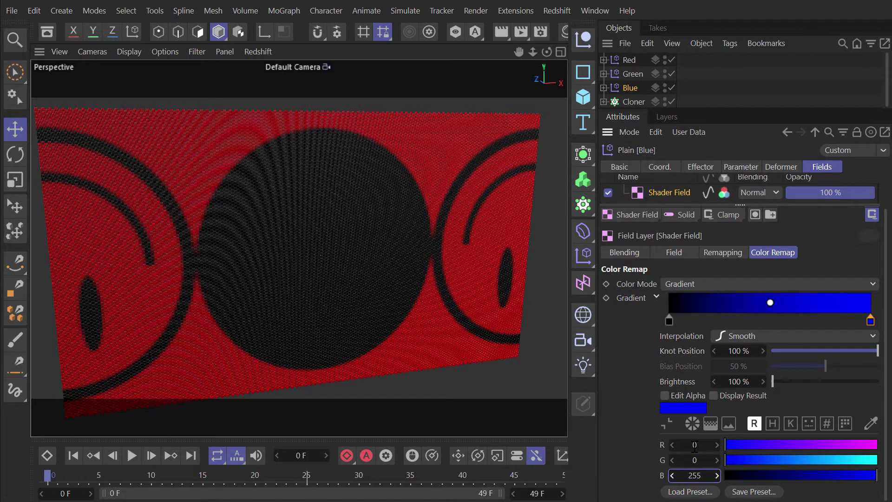
{"action": "left_click_drag", "start_coordinate": [759, 110], "coordinate": [755, 231]}
Step: Rename the cloner Red and create duplicates named Green and Blue
{"action": "double_click", "coordinate": [641, 103]}
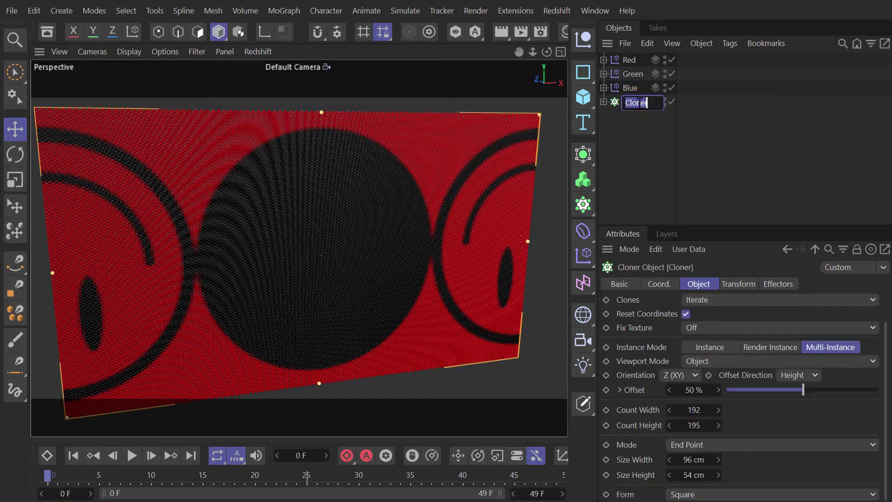
{"action": "type", "text": "Red"}
{"action": "key", "text": "Return"}
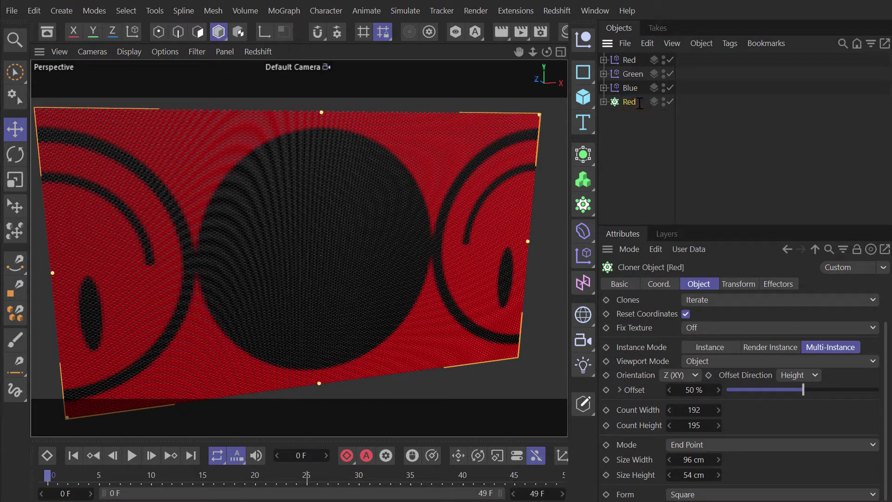
{"action": "left_click_drag", "start_coordinate": [629, 104], "coordinate": [631, 117], "text": "ctrl"}
{"action": "double_click", "coordinate": [630, 115]}
{"action": "type", "text": "G"}
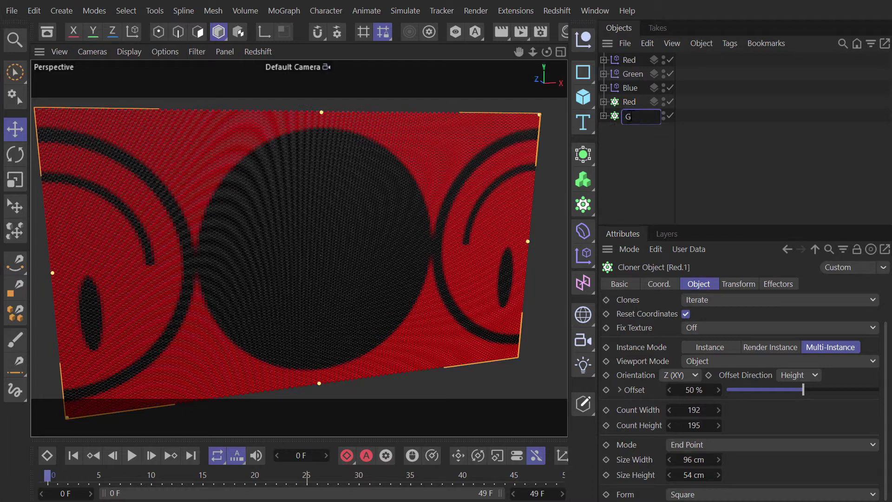
{"action": "type", "text": "reen"}
{"action": "key", "text": "Return"}
{"action": "left_click_drag", "start_coordinate": [631, 119], "coordinate": [632, 130], "text": "ctrl"}
{"action": "double_click", "coordinate": [633, 130]}
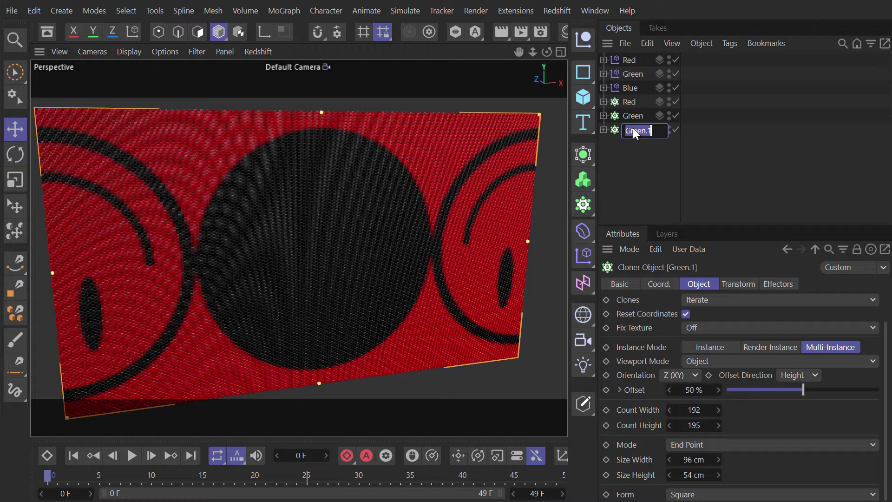
{"action": "type", "text": "Blue"}
{"action": "key", "text": "Return"}
Step: Replace the Red effector with Green in the Green cloner and with Blue in the Blue cloner
{"action": "left_click", "coordinate": [779, 284]}
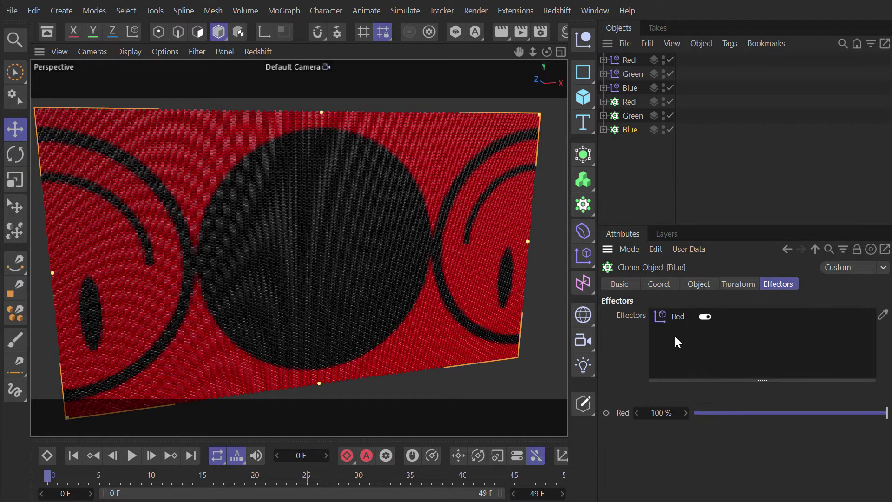
{"action": "key", "text": "Delete"}
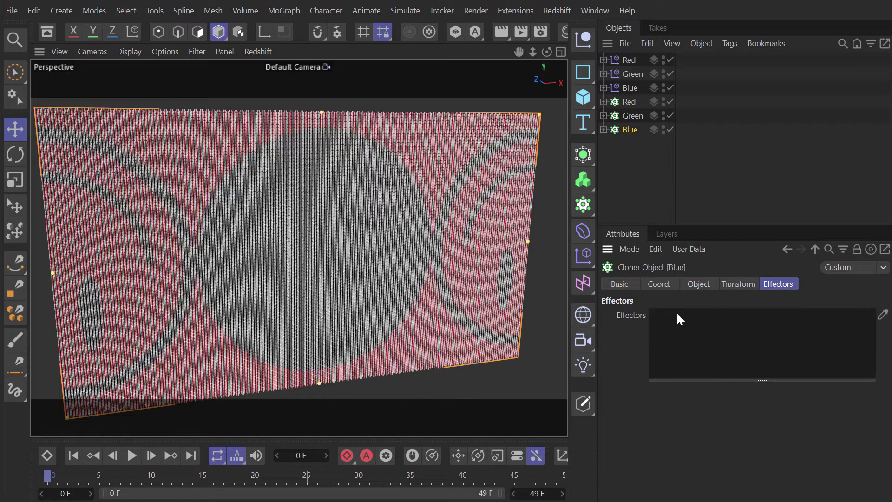
{"action": "left_click", "coordinate": [628, 115]}
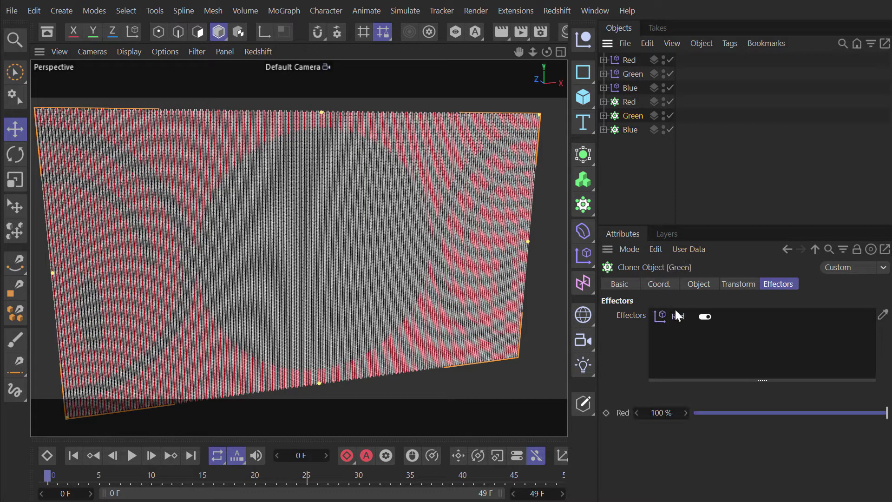
{"action": "left_click", "coordinate": [678, 316]}
{"action": "key", "text": "Delete"}
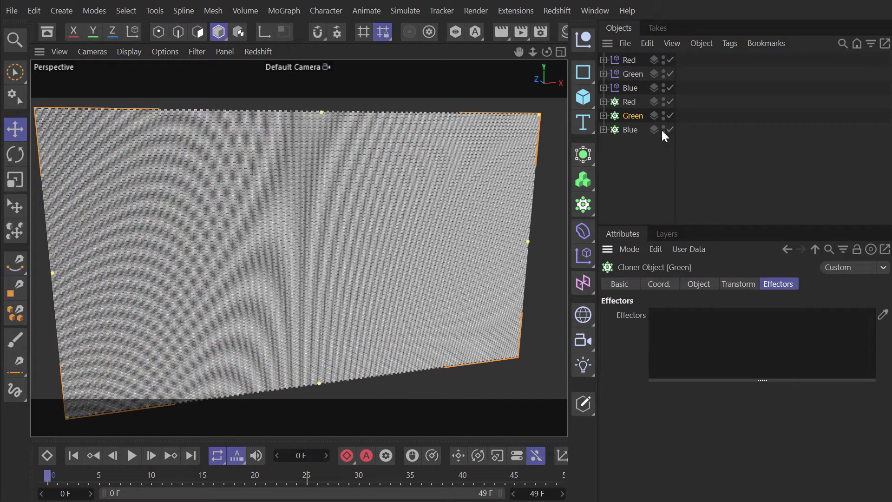
{"action": "left_click_drag", "start_coordinate": [629, 73], "coordinate": [680, 332]}
{"action": "left_click", "coordinate": [632, 129]}
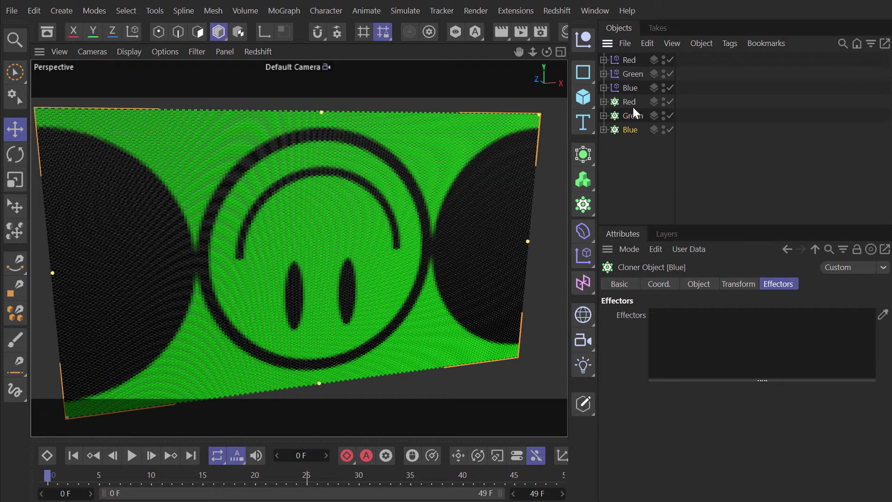
{"action": "left_click_drag", "start_coordinate": [631, 85], "coordinate": [704, 327]}
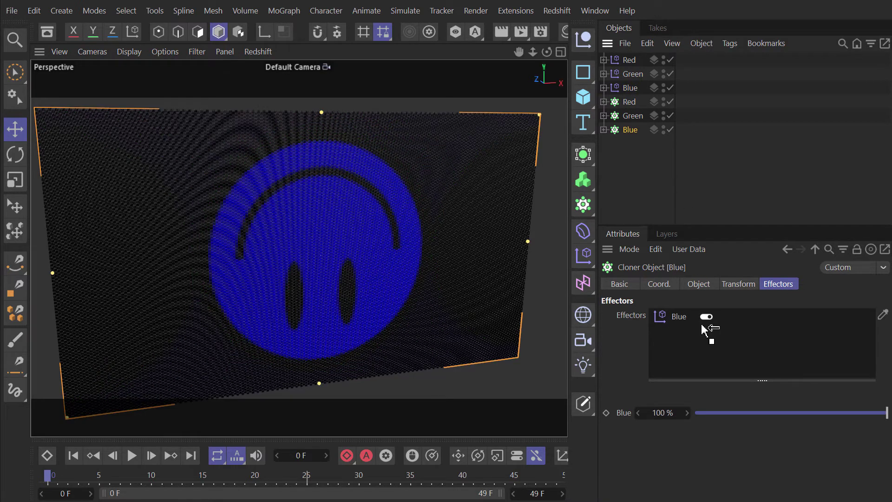
Step: Expand the three cloners and disable G and B in Red, B in Green, and G and R in Blue
{"action": "left_click", "coordinate": [603, 102]}
{"action": "left_click", "coordinate": [604, 171]}
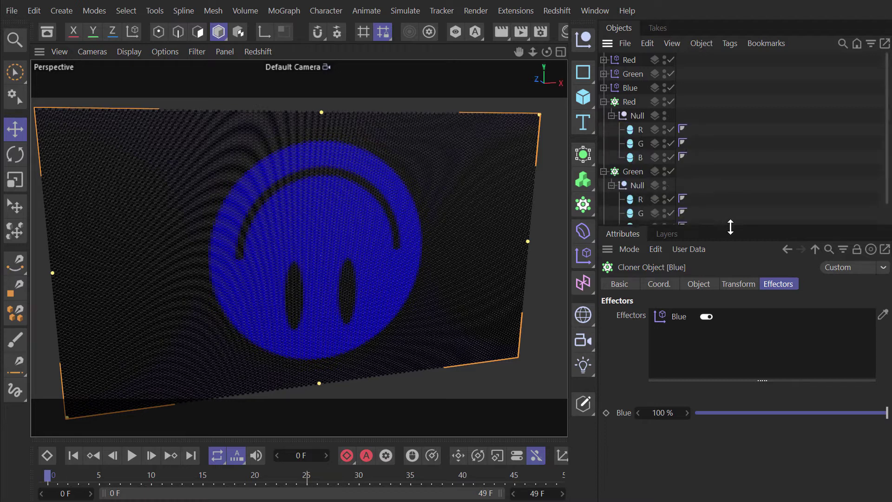
{"action": "left_click_drag", "start_coordinate": [749, 226], "coordinate": [757, 335]}
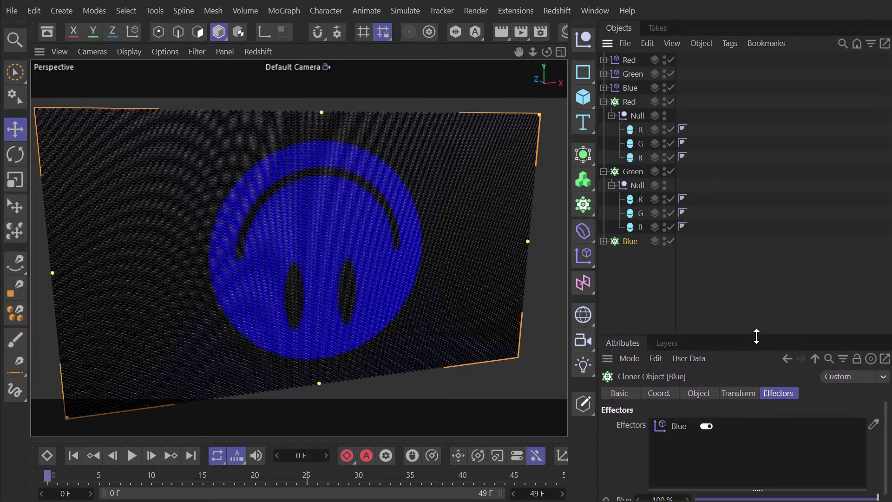
{"action": "left_click", "coordinate": [604, 242]}
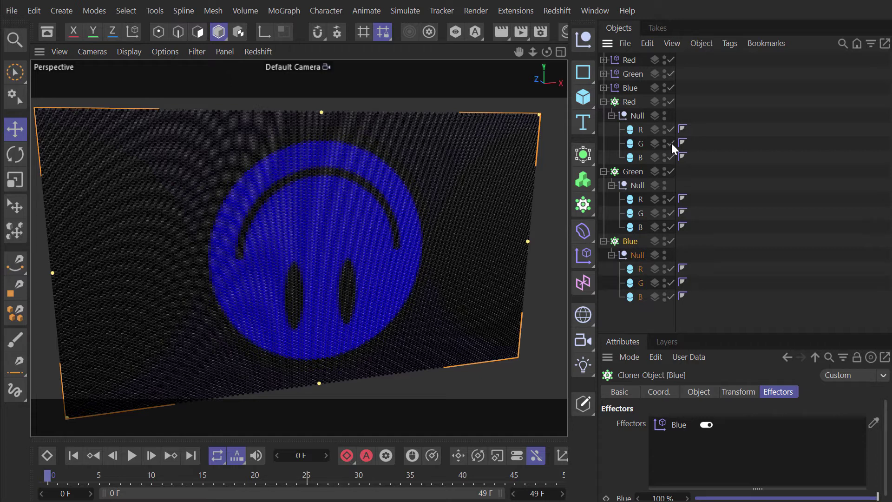
{"action": "left_click_drag", "start_coordinate": [671, 143], "coordinate": [675, 152]}
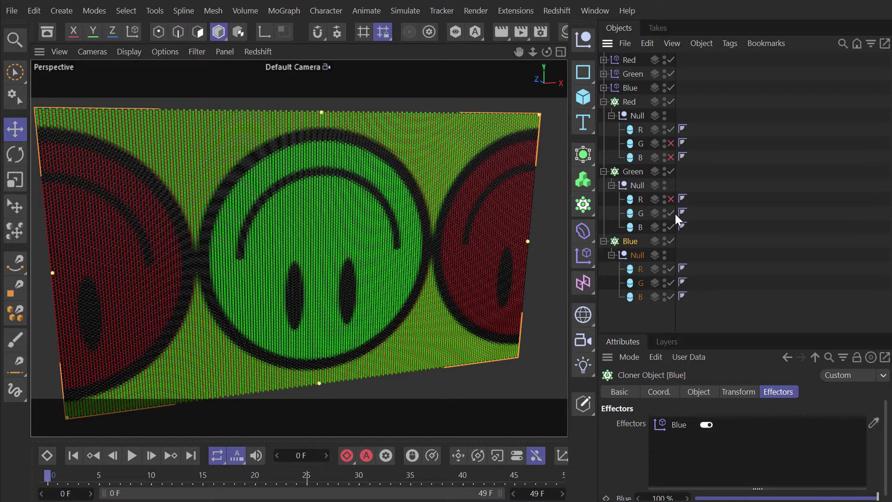
{"action": "left_click", "coordinate": [671, 227]}
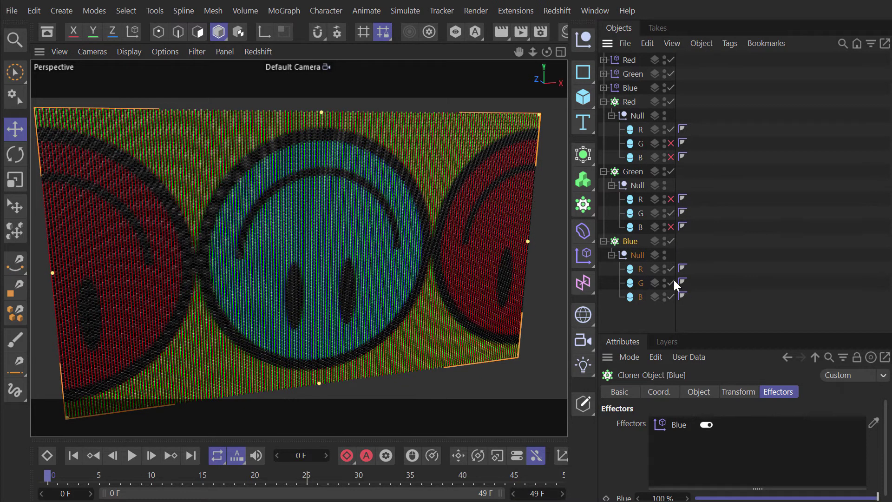
{"action": "left_click_drag", "start_coordinate": [670, 282], "coordinate": [672, 268]}
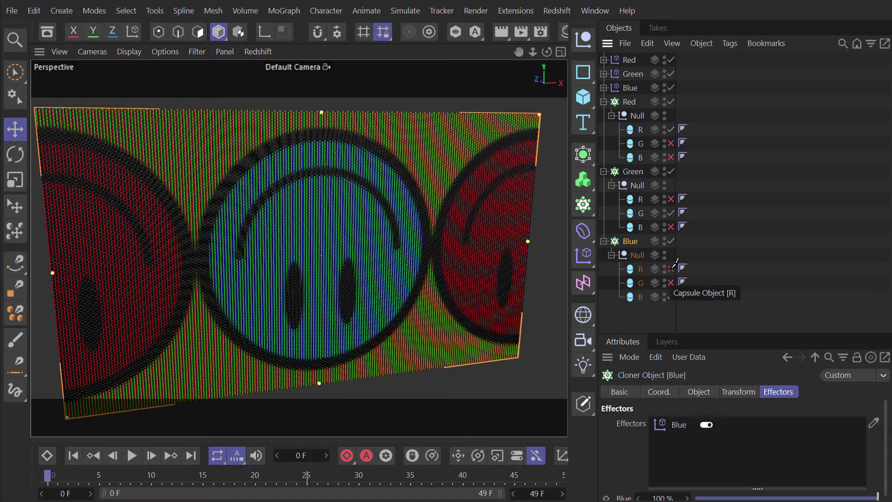
Step: Scrub the timeline from frame 4 to 10 and orbit close to the upright capsule clones
{"action": "left_click", "coordinate": [88, 474]}
{"action": "left_click_drag", "start_coordinate": [89, 474], "coordinate": [416, 491]}
{"action": "right_click_drag", "start_coordinate": [238, 261], "coordinate": [356, 251], "text": "alt"}
{"action": "mouse_move", "coordinate": [502, 179]}
{"action": "left_mouse_down", "text": "alt"}
{"action": "mouse_move", "coordinate": [262, 159]}
{"action": "mouse_move", "coordinate": [447, 301]}
{"action": "mouse_move", "coordinate": [439, 284]}
{"action": "mouse_move", "coordinate": [450, 251]}
{"action": "mouse_move", "coordinate": [345, 160]}
{"action": "mouse_move", "coordinate": [409, 245]}
{"action": "mouse_move", "coordinate": [382, 247]}
{"action": "mouse_move", "coordinate": [395, 279]}
{"action": "mouse_move", "coordinate": [339, 296]}
{"action": "mouse_move", "coordinate": [412, 291]}
{"action": "mouse_move", "coordinate": [442, 264]}
{"action": "mouse_move", "coordinate": [374, 265]}
{"action": "mouse_move", "coordinate": [440, 180]}
{"action": "mouse_move", "coordinate": [325, 218]}
{"action": "mouse_move", "coordinate": [330, 205]}
{"action": "left_mouse_up", "text": "alt"}
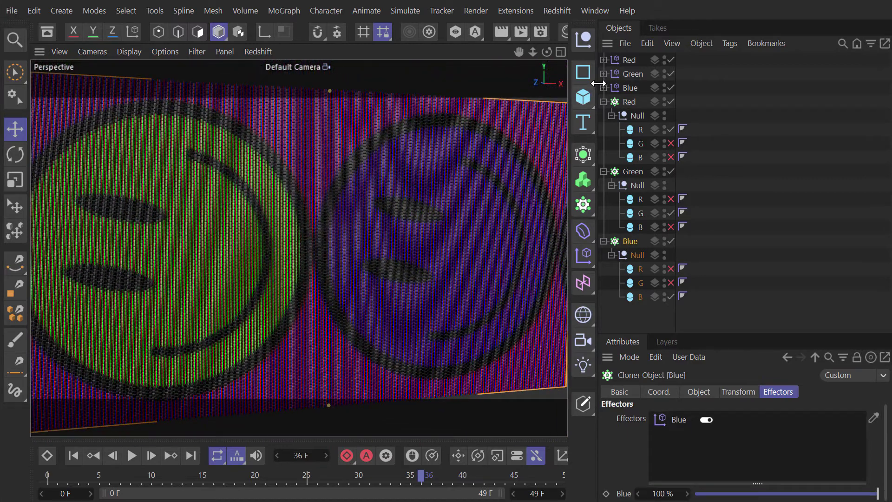
Step: Expand the colour effectors and select the Red, Green and Blue Shader Fields together
{"action": "left_click", "coordinate": [604, 88]}
{"action": "left_click", "coordinate": [603, 74]}
{"action": "left_click", "coordinate": [604, 59]}
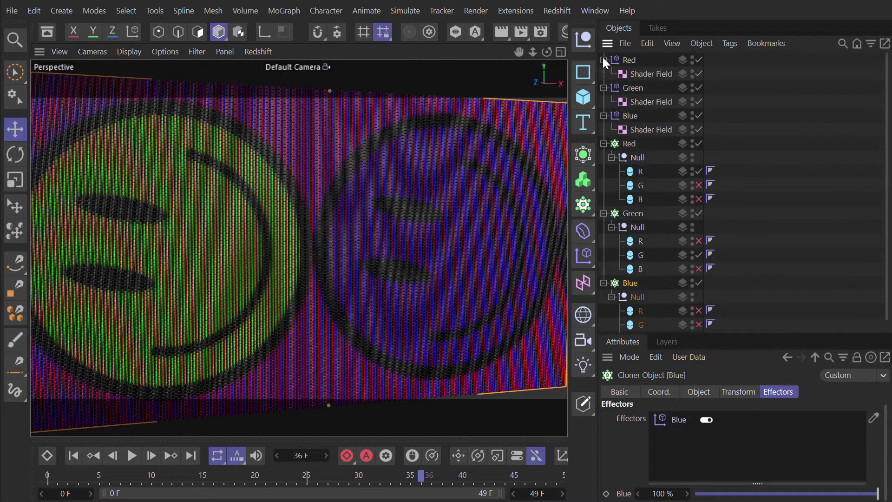
{"action": "left_click", "coordinate": [666, 74]}
{"action": "left_click", "coordinate": [665, 103], "text": "ctrl"}
{"action": "left_click", "coordinate": [665, 130], "text": "ctrl"}
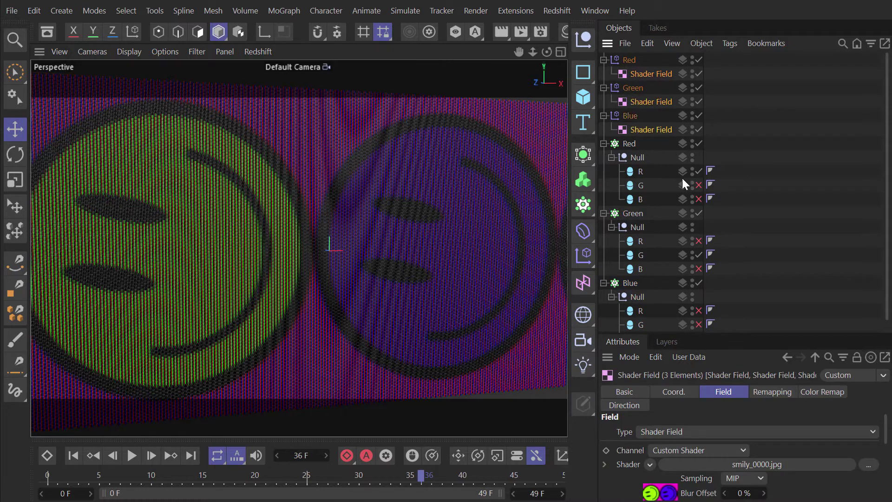
{"action": "left_click_drag", "start_coordinate": [737, 334], "coordinate": [722, 135]}
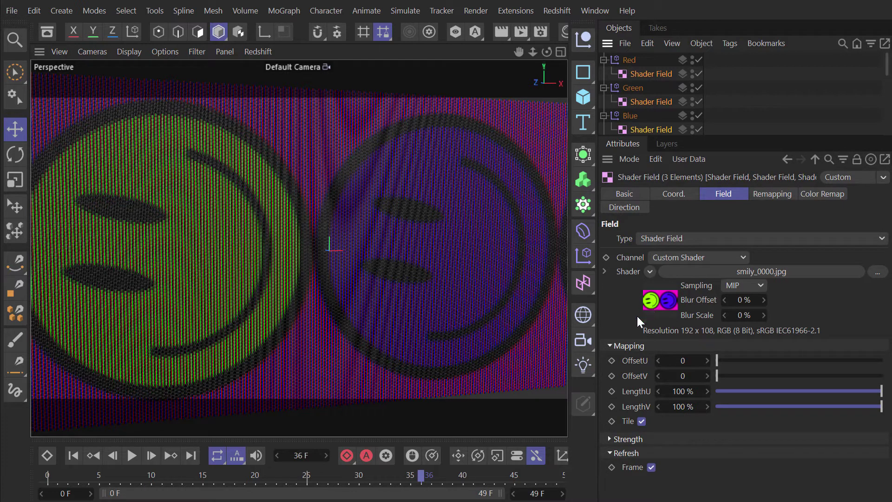
Step: Set the shared Mapping Length V to -100 % and scrub through the frames
{"action": "left_click", "coordinate": [683, 407]}
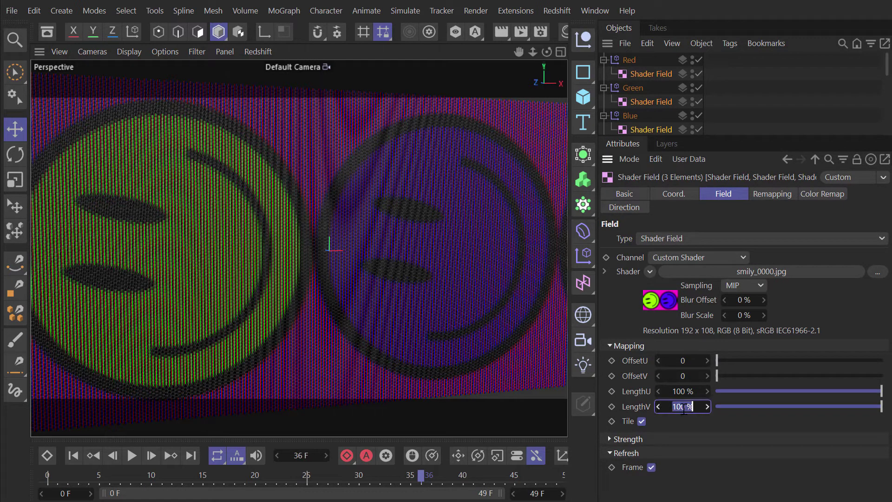
{"action": "key", "text": "BackSpace"}
{"action": "type", "text": "-100"}
{"action": "key", "text": "Return"}
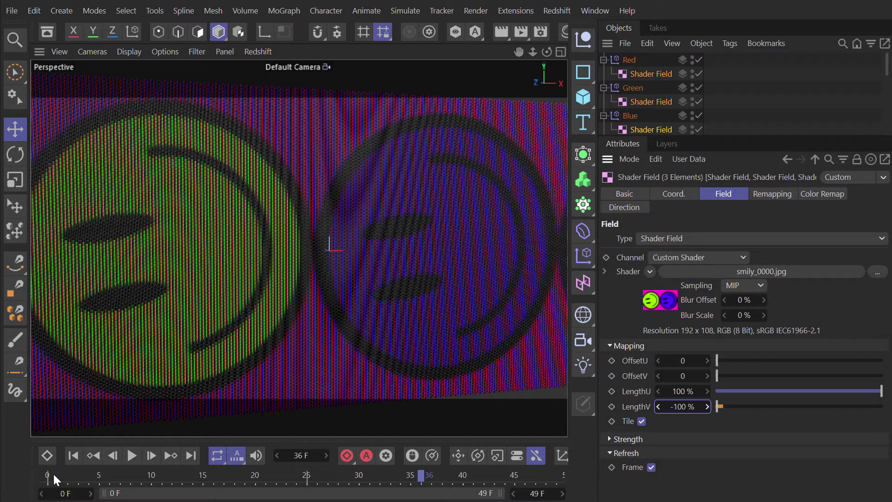
{"action": "left_click_drag", "start_coordinate": [55, 480], "coordinate": [556, 496]}
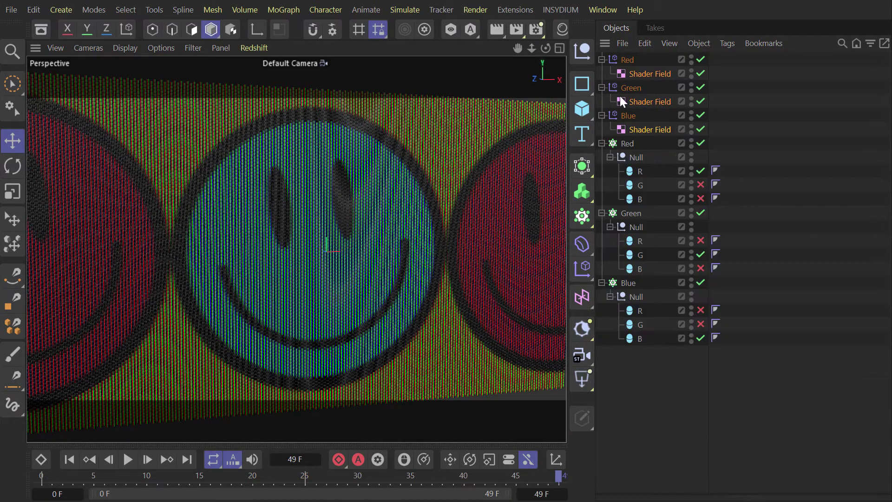
Step: Collapse the field groups and the Red, Green and Blue cloner hierarchies
{"action": "left_click", "coordinate": [601, 115]}
{"action": "left_click", "coordinate": [602, 88]}
{"action": "left_click", "coordinate": [602, 59]}
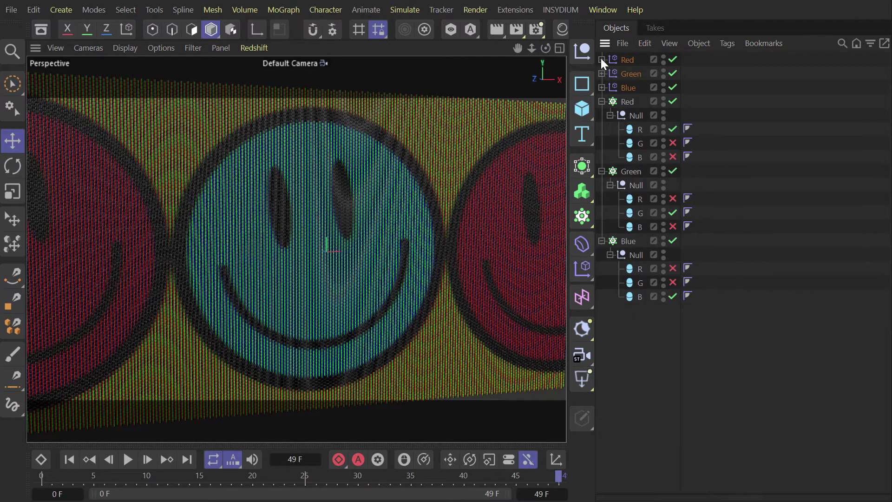
{"action": "left_click", "coordinate": [602, 101]}
{"action": "left_click", "coordinate": [601, 115]}
{"action": "left_click", "coordinate": [601, 129]}
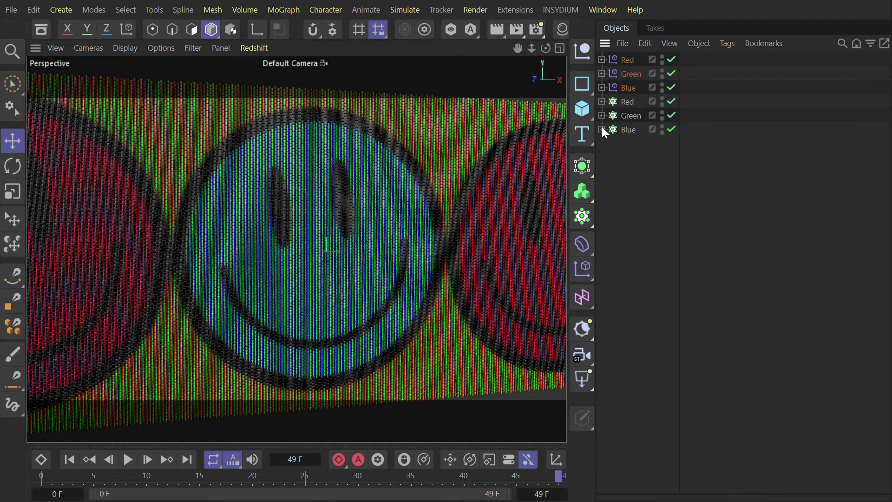
Step: Add a new Null object and rename it RGB
{"action": "left_click", "coordinate": [60, 7]}
{"action": "left_click", "coordinate": [68, 36]}
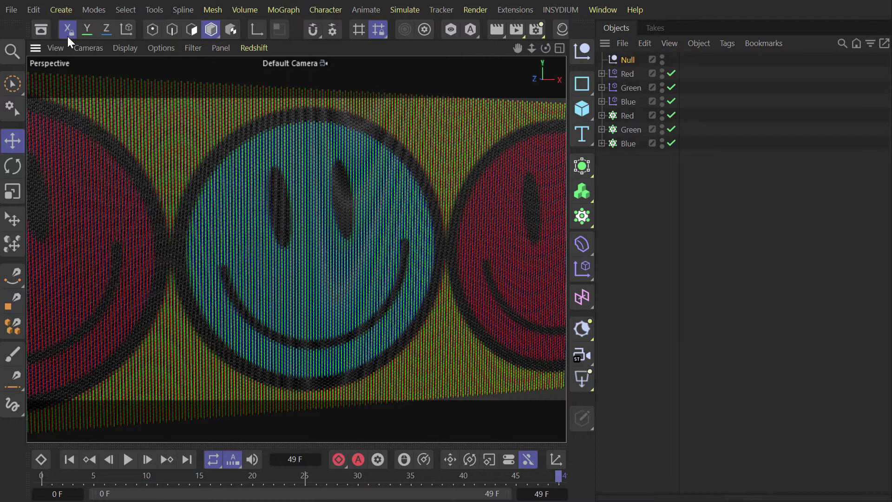
{"action": "double_click", "coordinate": [630, 59]}
{"action": "type", "text": "RGB"}
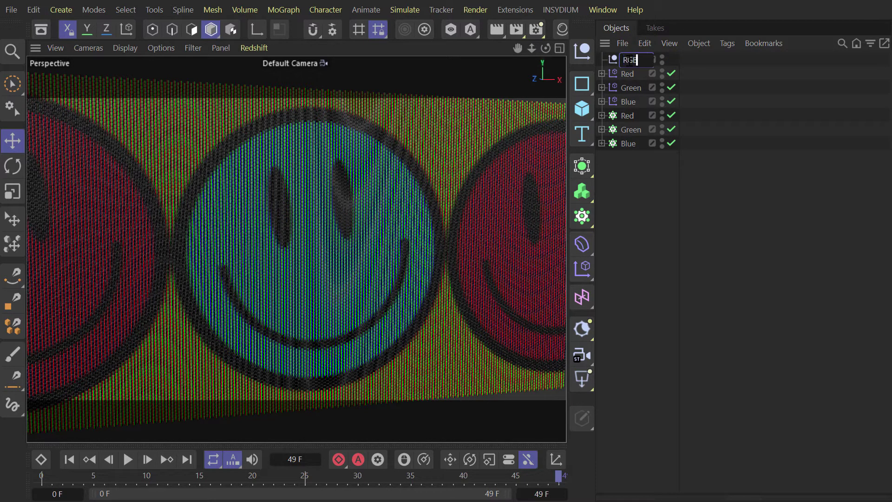
{"action": "key", "text": "Return"}
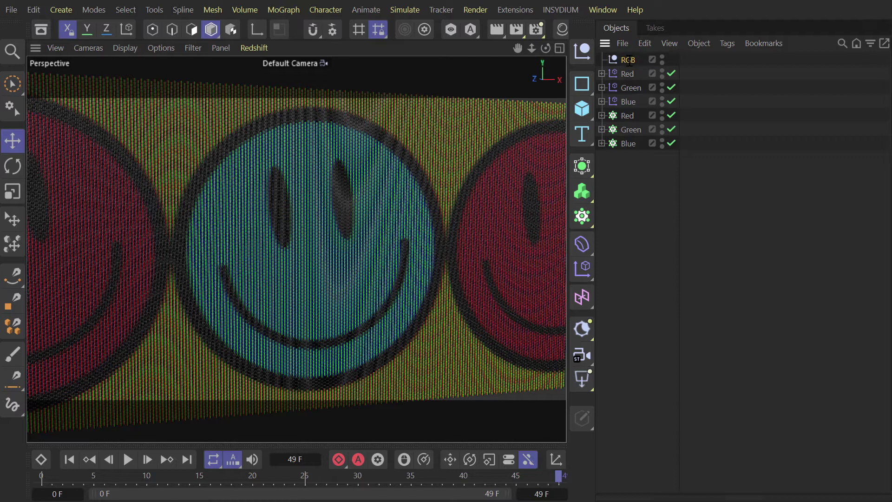
Step: Move the Red, Green and Blue cloners inside the RGB null
{"action": "left_click", "coordinate": [625, 115]}
{"action": "left_click", "coordinate": [629, 143], "text": "shift"}
{"action": "left_click_drag", "start_coordinate": [629, 143], "coordinate": [631, 64]}
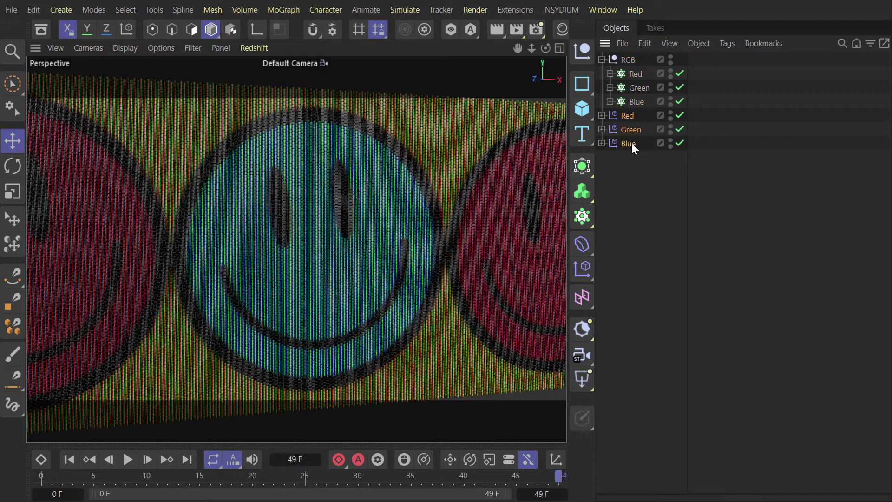
{"action": "left_click_drag", "start_coordinate": [632, 143], "coordinate": [634, 113]}
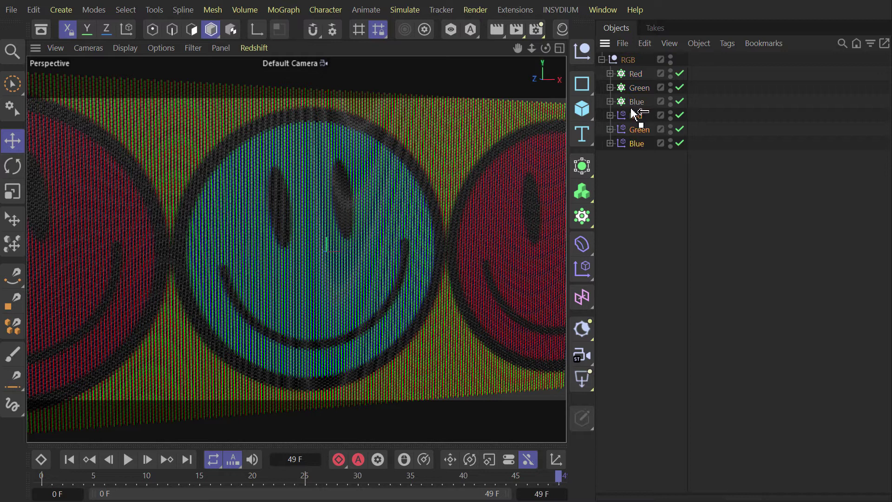
Step: Add a Random effector to the three cloners and place it inside RGB
{"action": "left_click", "coordinate": [635, 74]}
{"action": "left_click", "coordinate": [286, 10]}
{"action": "mouse_move", "coordinate": [292, 34]}
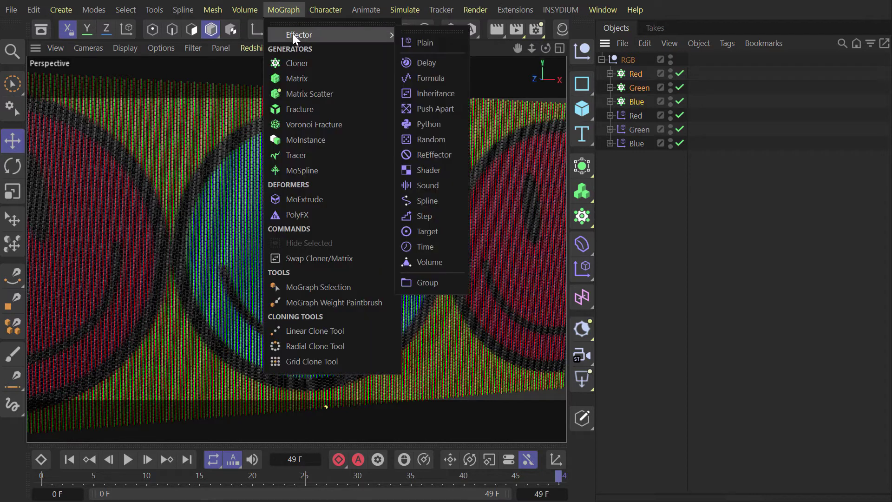
{"action": "left_click", "coordinate": [442, 142]}
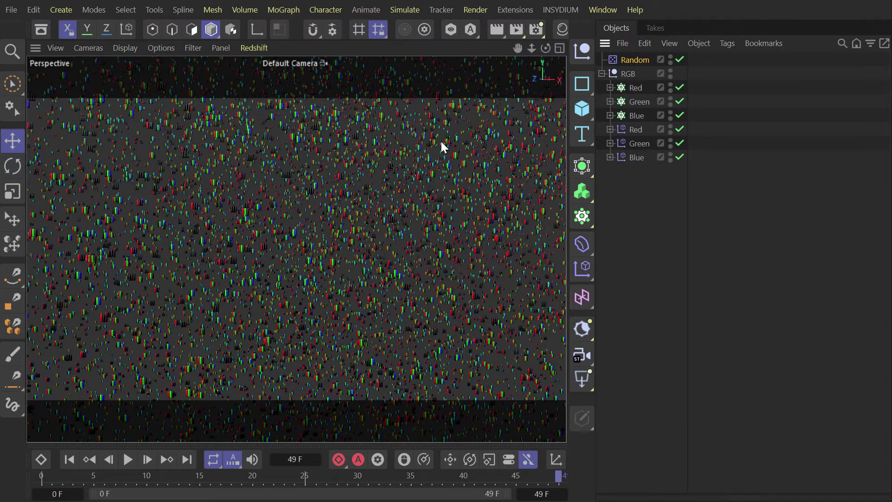
{"action": "scroll", "coordinate": [378, 229], "scroll_direction": "down", "scroll_amount": 6}
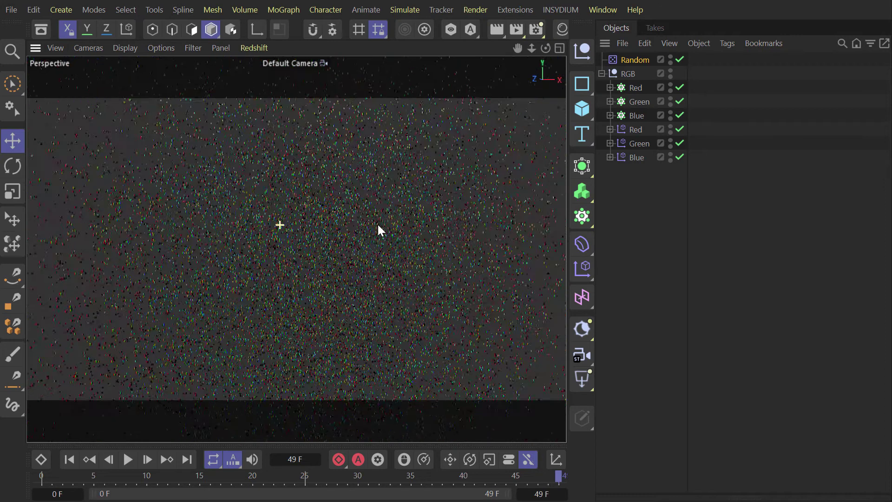
{"action": "left_click_drag", "start_coordinate": [630, 60], "coordinate": [644, 169]}
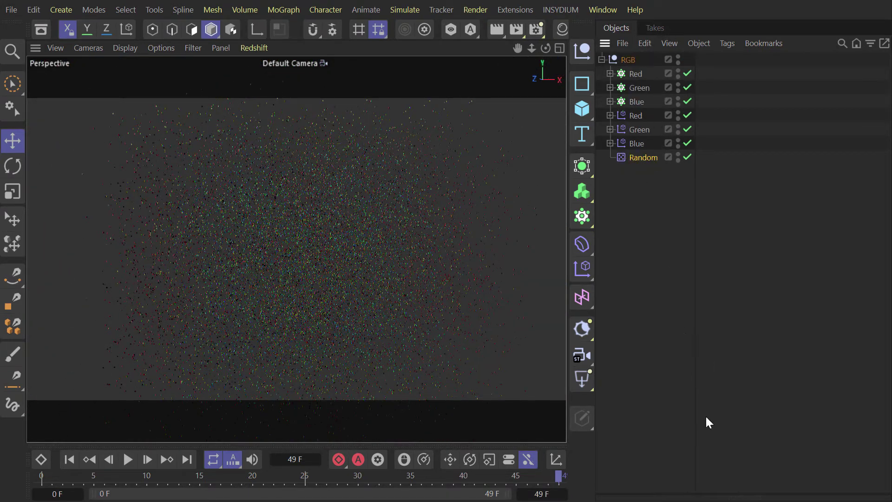
Step: Give the Random effector a Box Field with Invert ticked, viewed from the front
{"action": "left_click", "coordinate": [741, 498]}
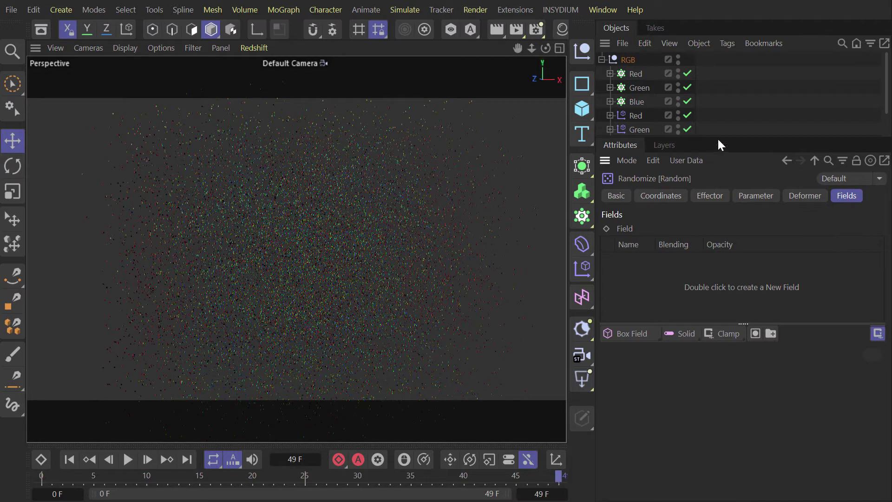
{"action": "left_click_drag", "start_coordinate": [719, 136], "coordinate": [719, 167]}
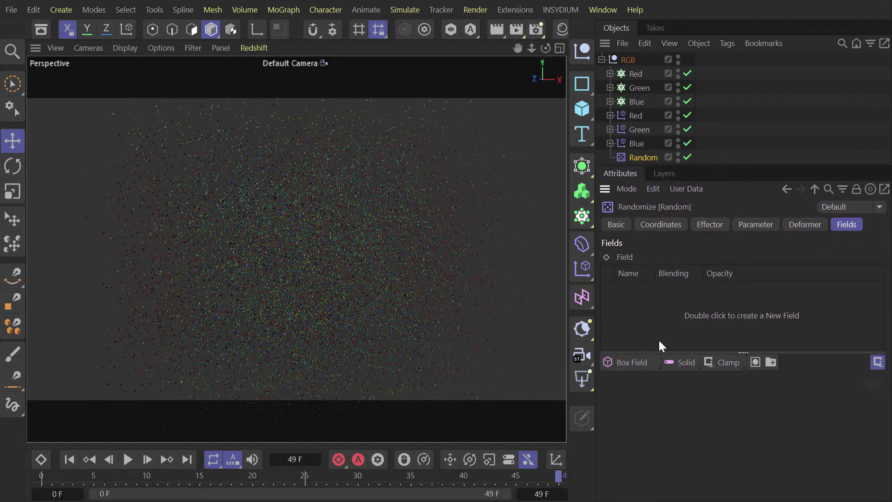
{"action": "left_click", "coordinate": [634, 365]}
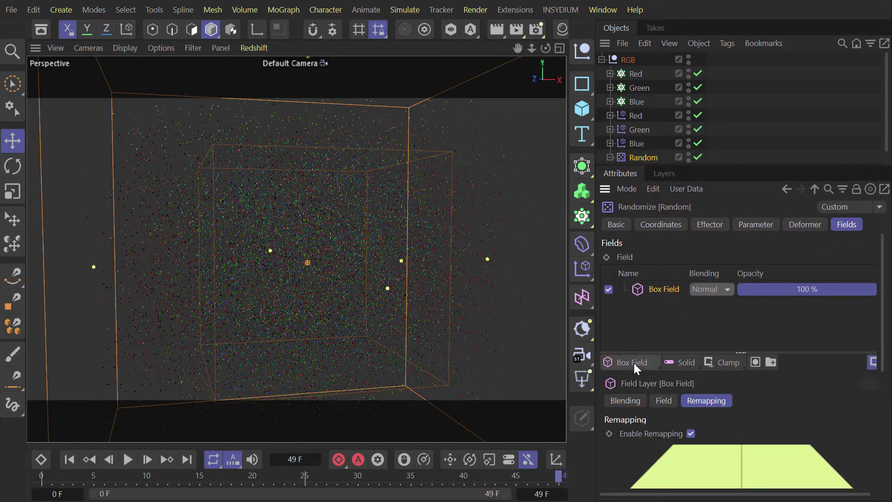
{"action": "left_click_drag", "start_coordinate": [830, 353], "coordinate": [828, 320]}
{"action": "left_click_drag", "start_coordinate": [886, 333], "coordinate": [886, 365]}
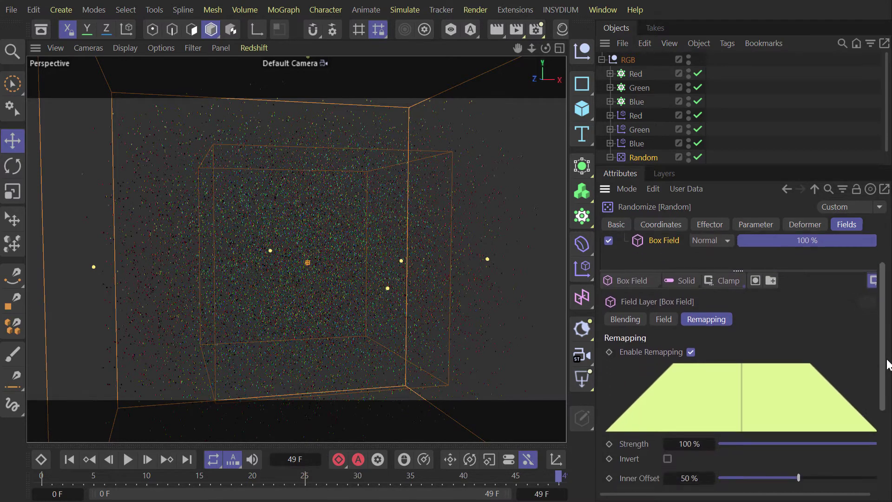
{"action": "left_click", "coordinate": [667, 456]}
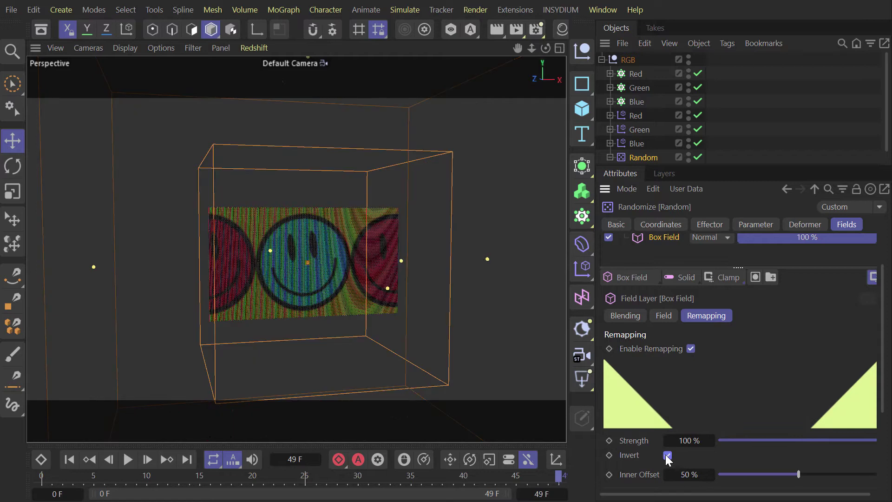
{"action": "key", "text": "F4"}
Step: Disable the Green and Blue cloners and shrink the Box Field to about 53 × 29 cm
{"action": "left_click", "coordinate": [698, 101]}
{"action": "left_click", "coordinate": [698, 88]}
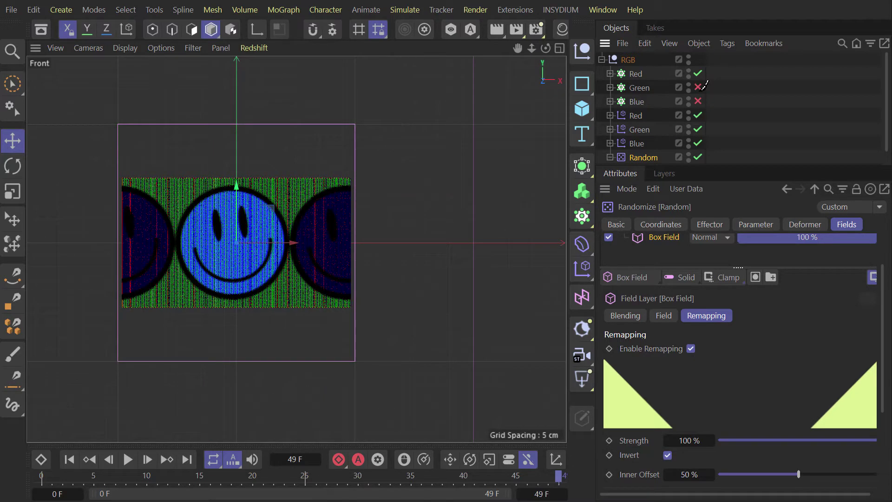
{"action": "left_click", "coordinate": [610, 157]}
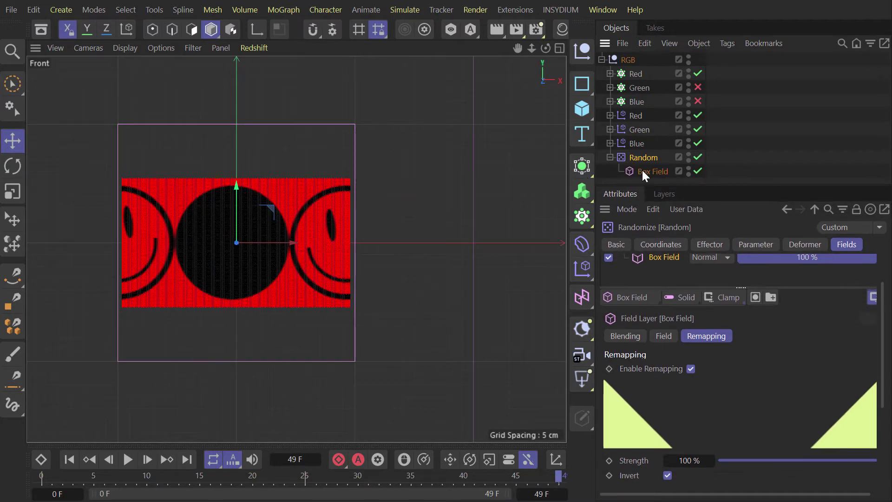
{"action": "left_click", "coordinate": [643, 171]}
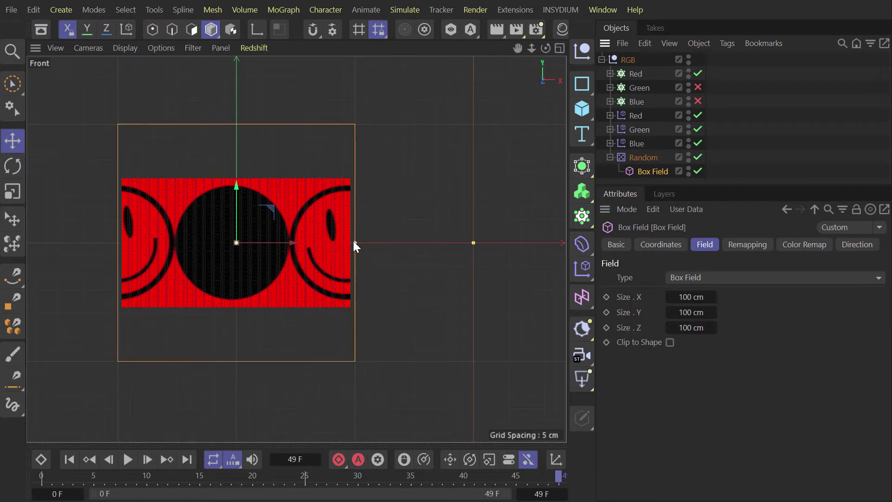
{"action": "mouse_move", "coordinate": [353, 241]}
{"action": "left_mouse_down"}
{"action": "mouse_move", "coordinate": [449, 244]}
{"action": "mouse_move", "coordinate": [362, 245]}
{"action": "left_mouse_up"}
{"action": "scroll", "coordinate": [414, 157], "scroll_direction": "down", "scroll_amount": 3}
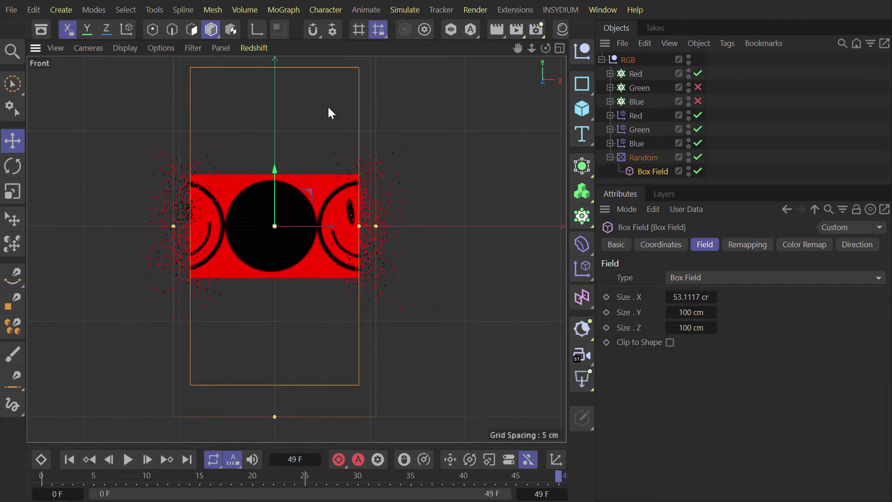
{"action": "left_click_drag", "start_coordinate": [275, 414], "coordinate": [281, 278]}
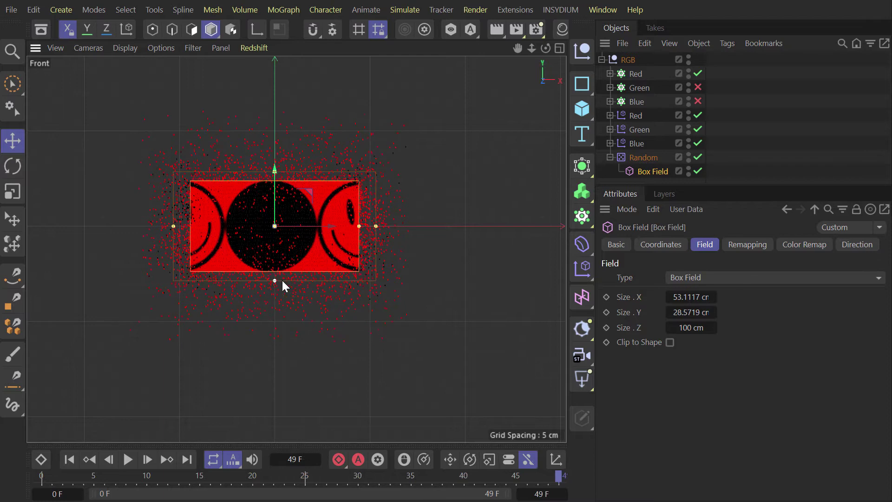
Step: Reduce the Random effector's P.Y position offset to 5 cm
{"action": "left_click", "coordinate": [645, 157]}
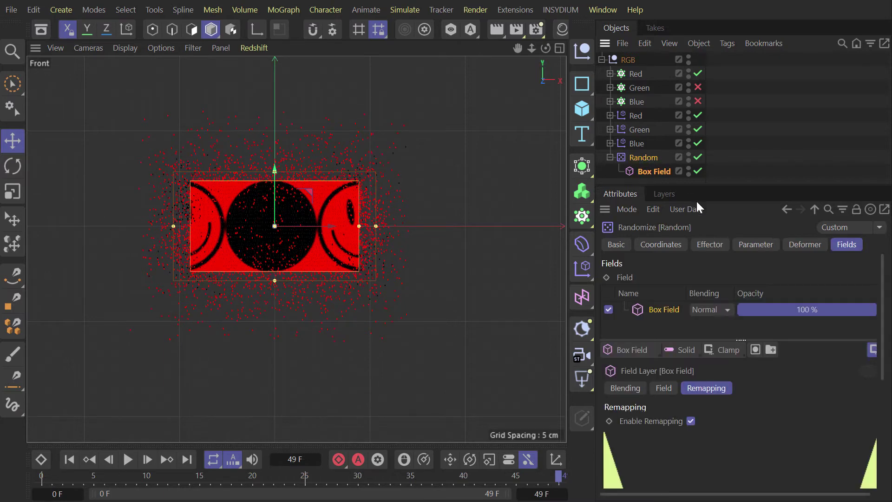
{"action": "left_click", "coordinate": [755, 245]}
{"action": "left_click", "coordinate": [704, 354]}
{"action": "type", "text": "0"}
{"action": "key", "text": "Return"}
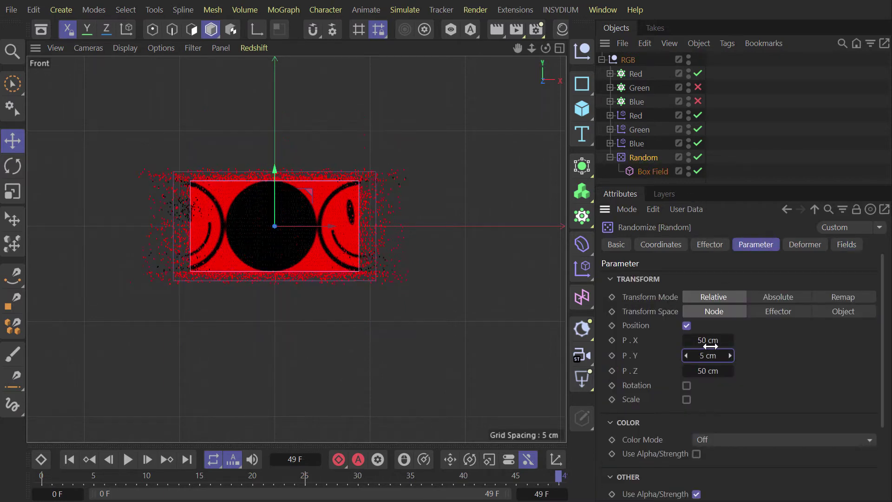
{"action": "left_click", "coordinate": [847, 245]}
Step: Add a Random Field using Mod. Noise with Subtract blending to the Random effector
{"action": "left_click", "coordinate": [636, 351]}
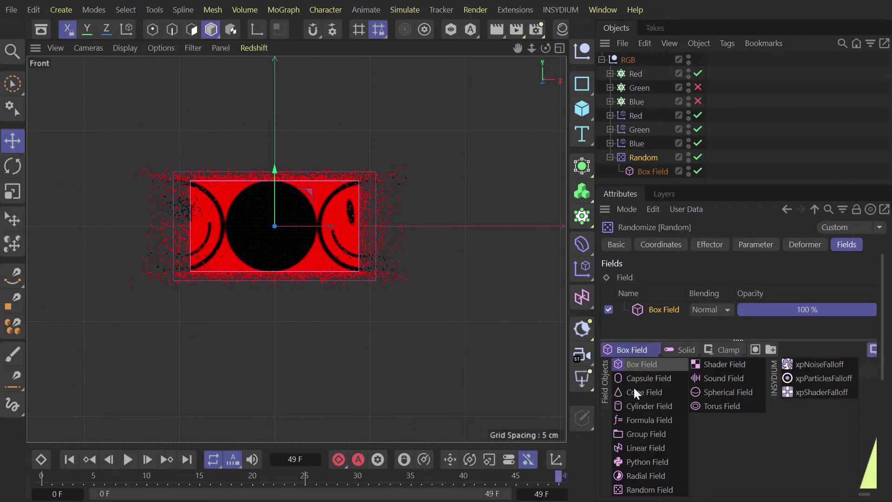
{"action": "left_click", "coordinate": [640, 490]}
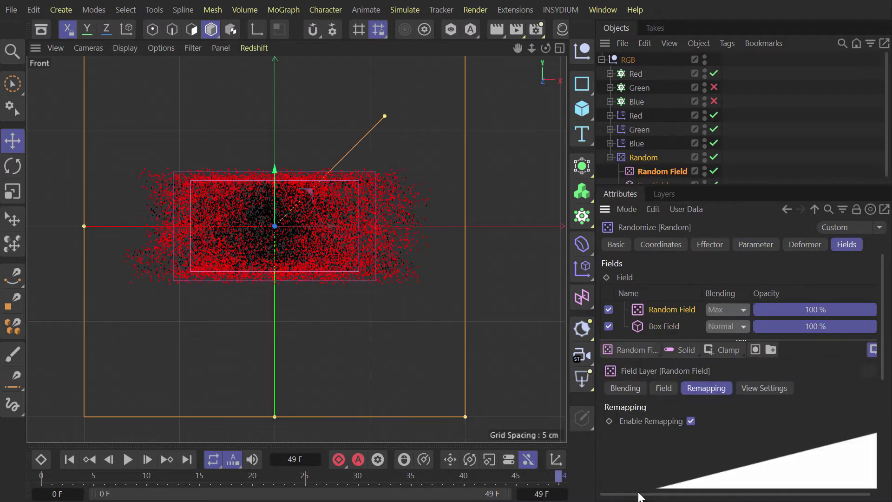
{"action": "left_click", "coordinate": [664, 388]}
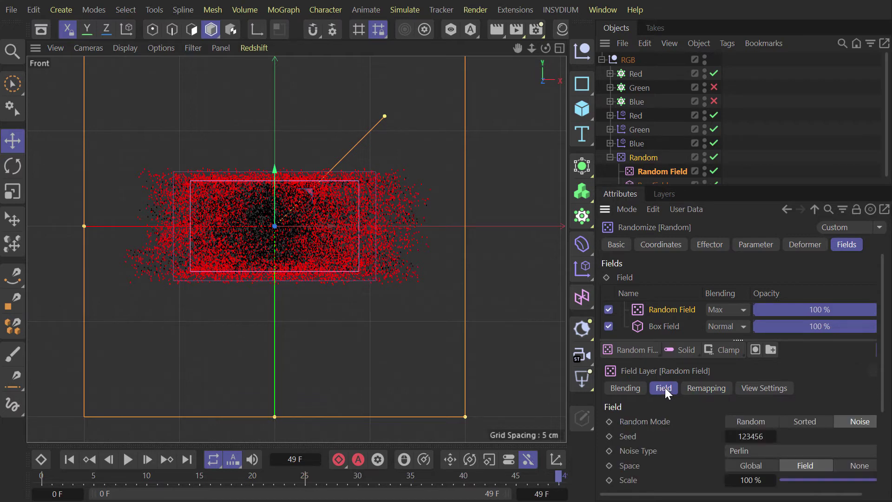
{"action": "left_click", "coordinate": [741, 450]}
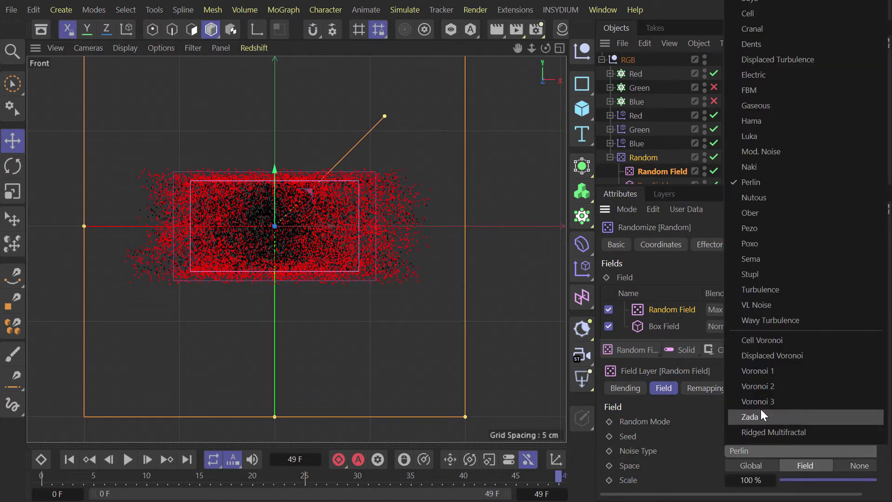
{"action": "left_click", "coordinate": [769, 152]}
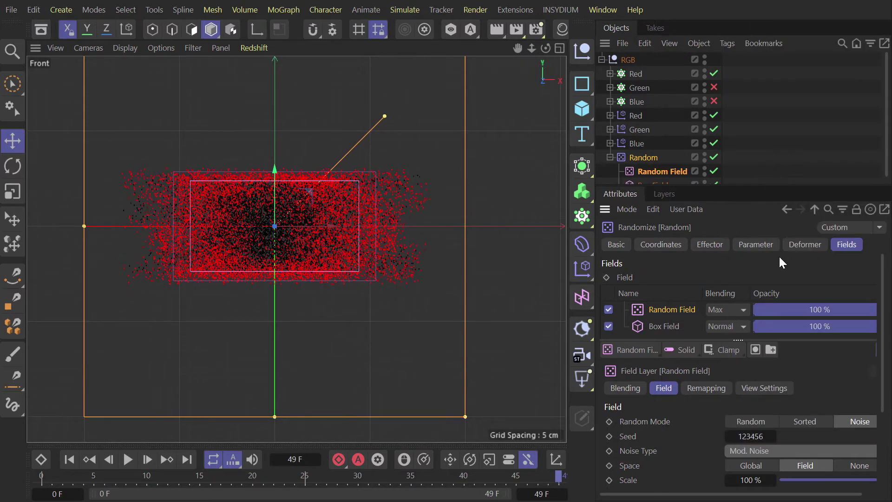
{"action": "left_click", "coordinate": [723, 313]}
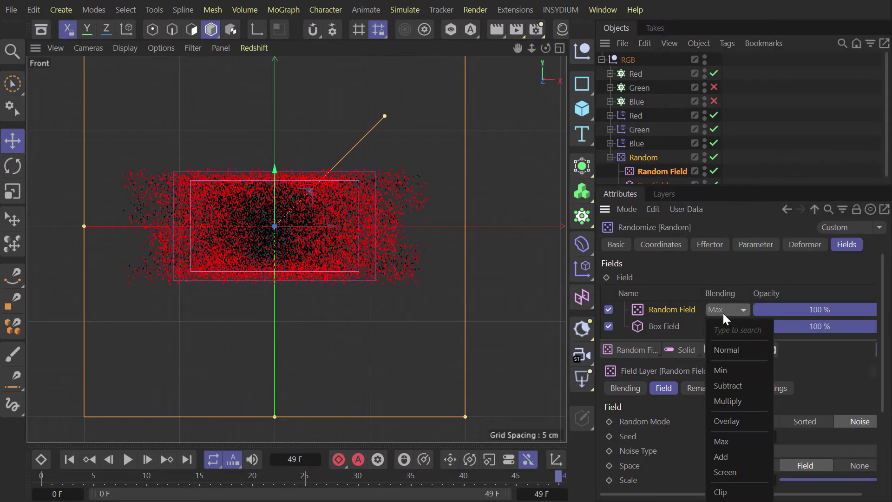
{"action": "left_click", "coordinate": [732, 385]}
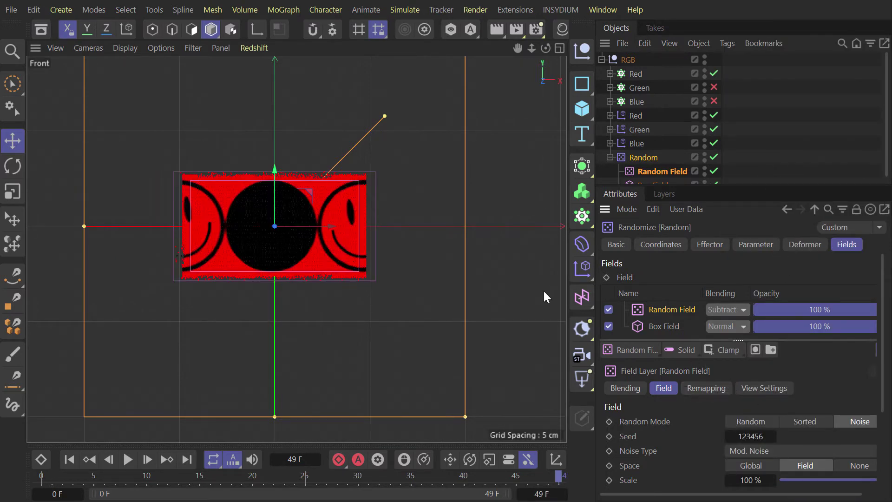
Step: In Perspective view, hide the Random effector and narrow the Box Field to 50.715 cm in X
{"action": "key", "text": "F1"}
{"action": "left_click_drag", "start_coordinate": [361, 211], "coordinate": [358, 185], "text": "alt"}
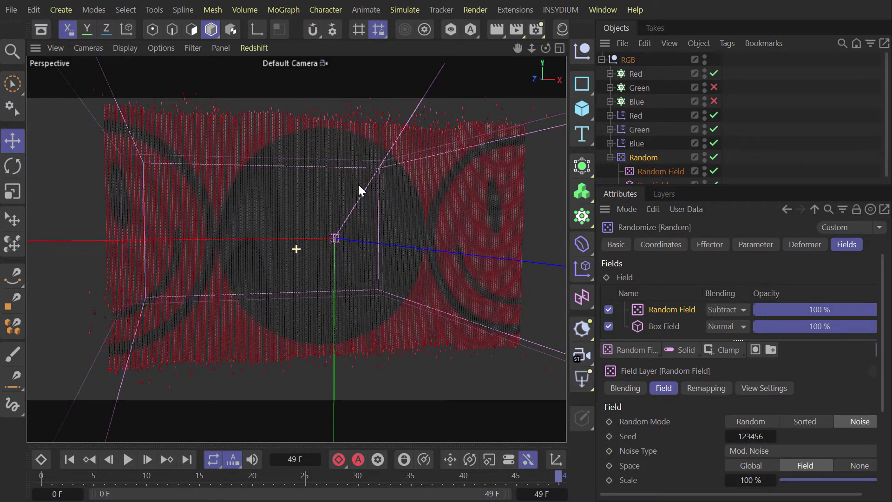
{"action": "left_click", "coordinate": [705, 154]}
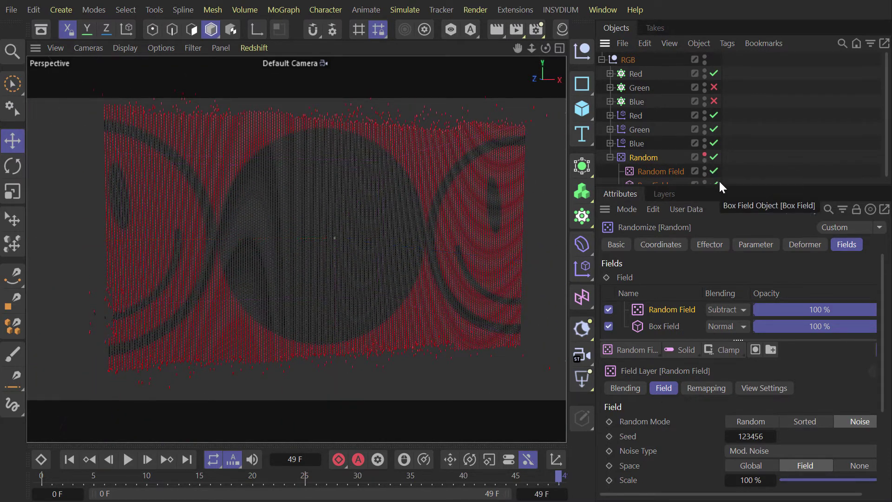
{"action": "left_click_drag", "start_coordinate": [718, 185], "coordinate": [719, 208]}
{"action": "left_click", "coordinate": [656, 185]}
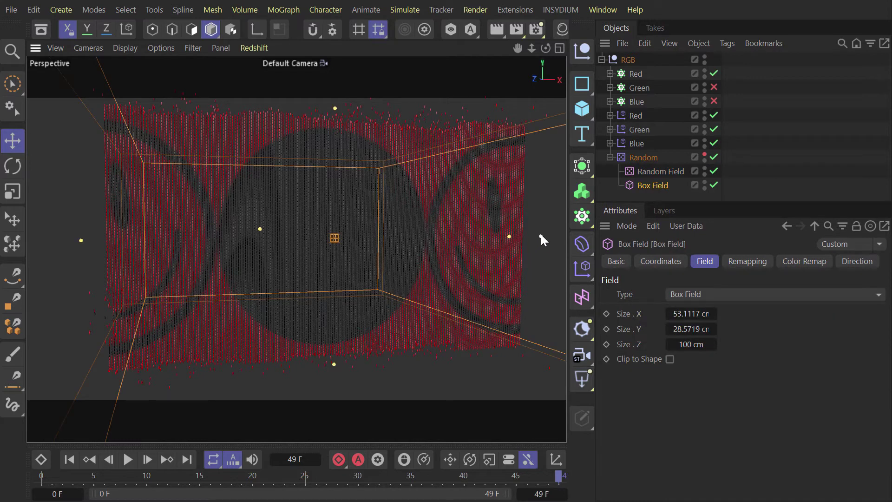
{"action": "left_click_drag", "start_coordinate": [541, 235], "coordinate": [531, 235]}
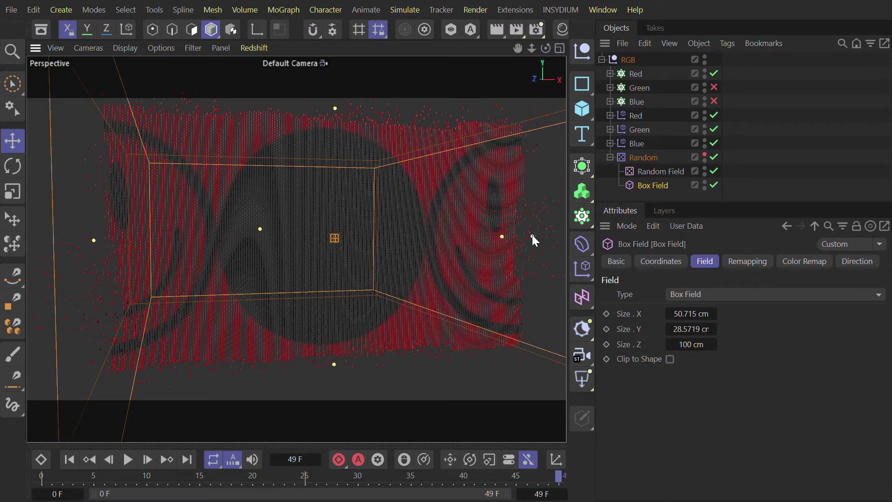
Step: Give the Random Field 50 % scale, 100 % animation speed and a 50 F loop, then preview from frame 0
{"action": "left_click", "coordinate": [661, 174]}
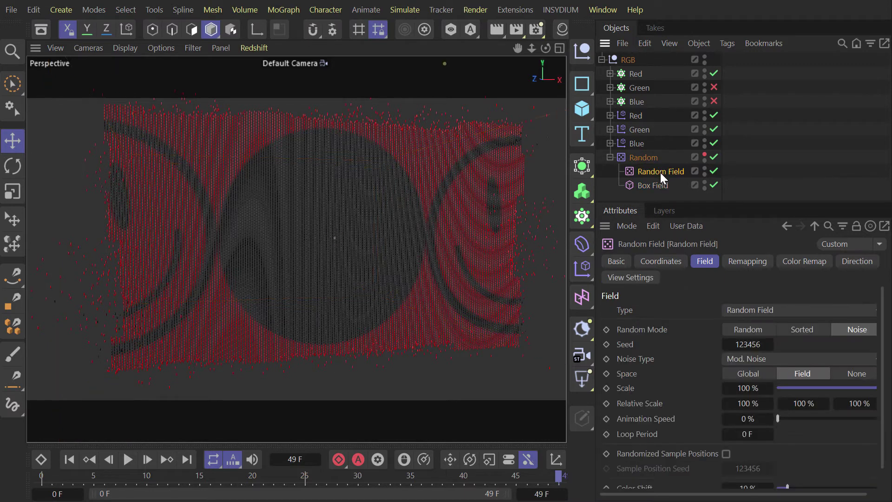
{"action": "left_click", "coordinate": [742, 387]}
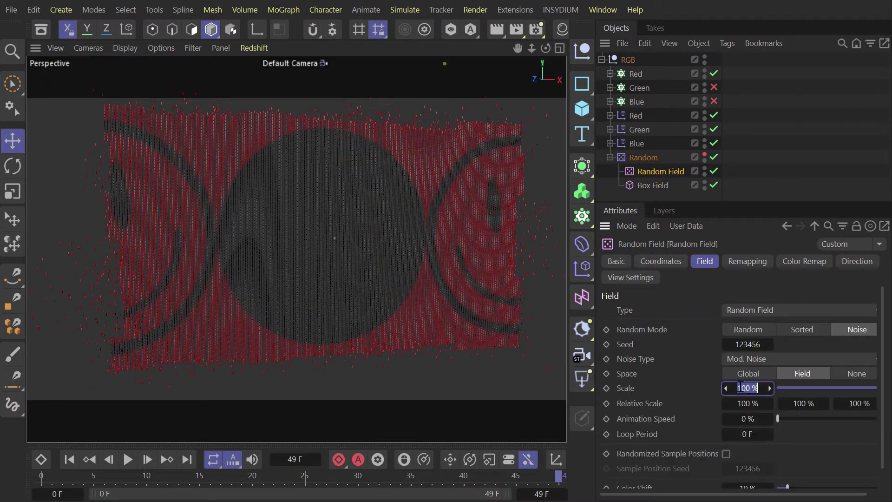
{"action": "type", "text": "50"}
{"action": "key", "text": "Return"}
{"action": "left_click", "coordinate": [745, 419]}
{"action": "type", "text": "100"}
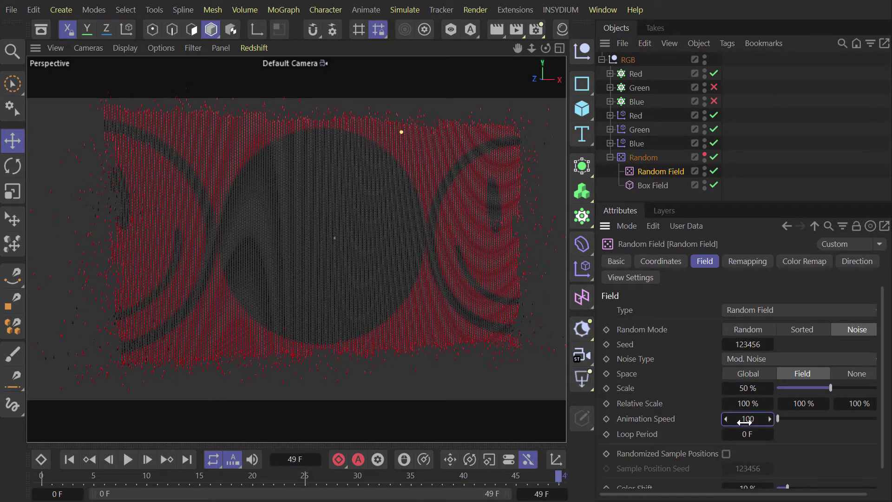
{"action": "key", "text": "Return"}
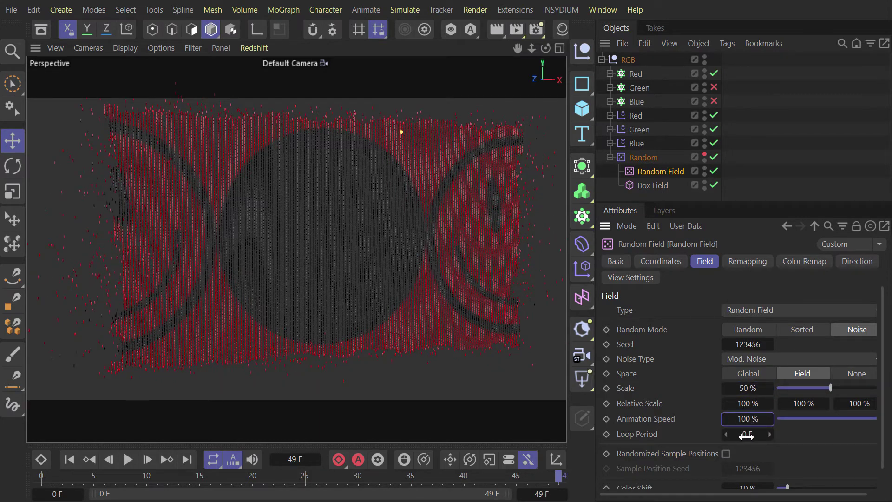
{"action": "left_click", "coordinate": [747, 434]}
{"action": "key", "text": "Return"}
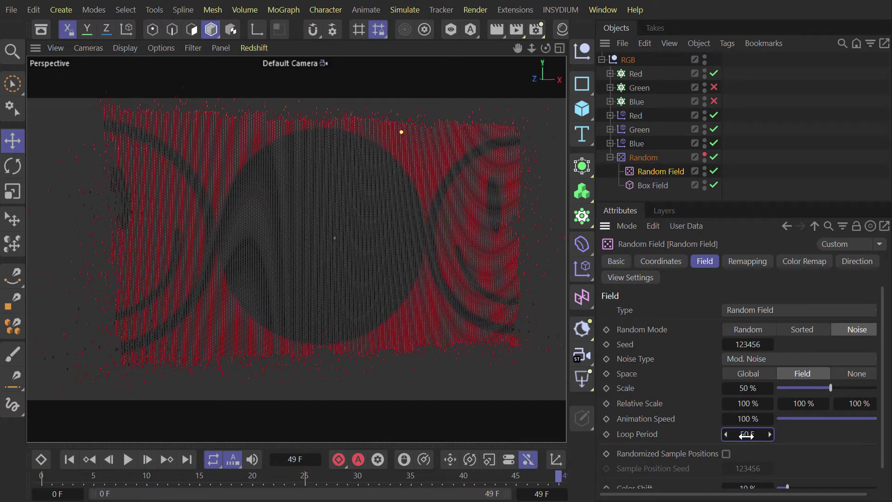
{"action": "left_click_drag", "start_coordinate": [96, 485], "coordinate": [41, 485]}
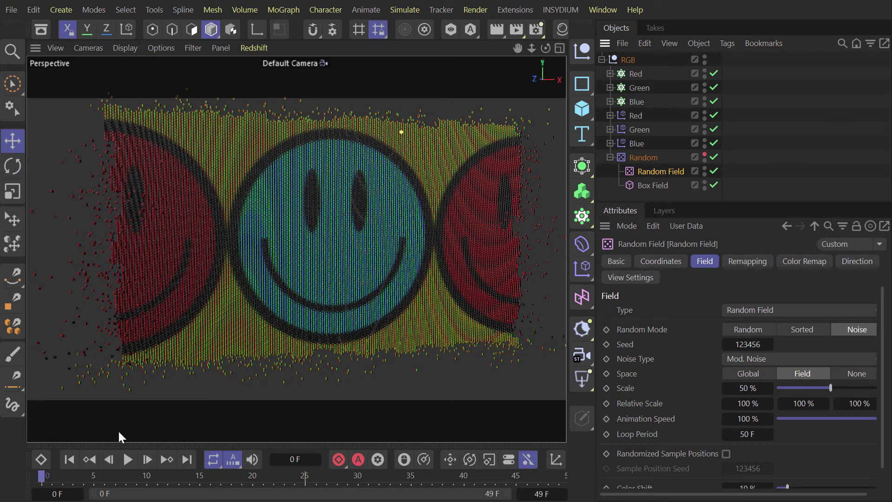
{"action": "left_click_drag", "start_coordinate": [96, 472], "coordinate": [506, 501]}
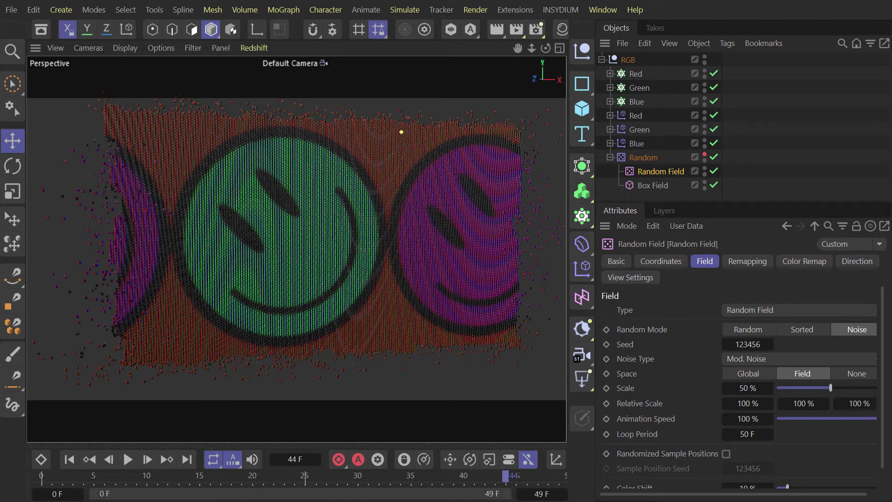
Step: Add a 400 × 400 cm Plane and drag it down beneath the smiley wall as a floor
{"action": "left_click", "coordinate": [583, 111]}
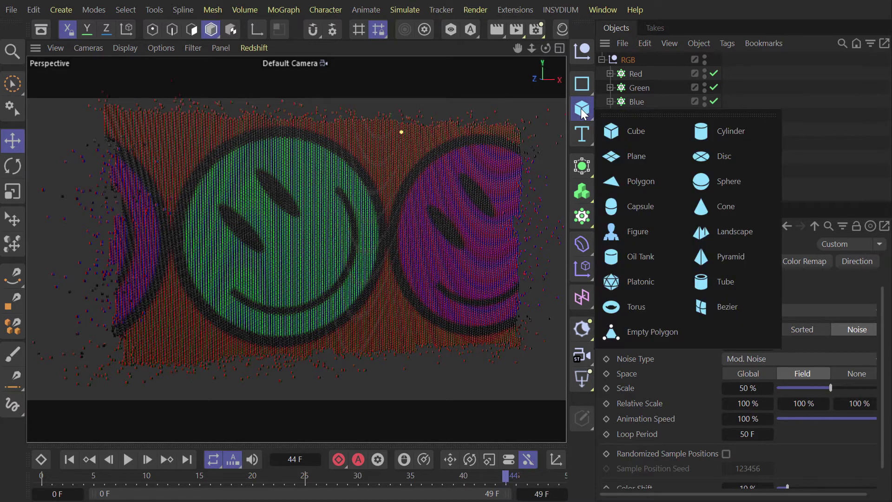
{"action": "left_click", "coordinate": [629, 156]}
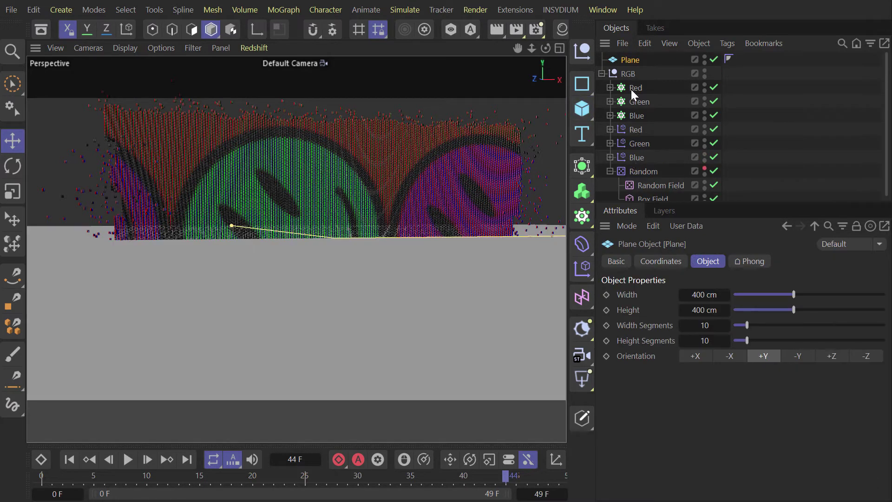
{"action": "left_click_drag", "start_coordinate": [326, 215], "coordinate": [360, 234], "text": "alt"}
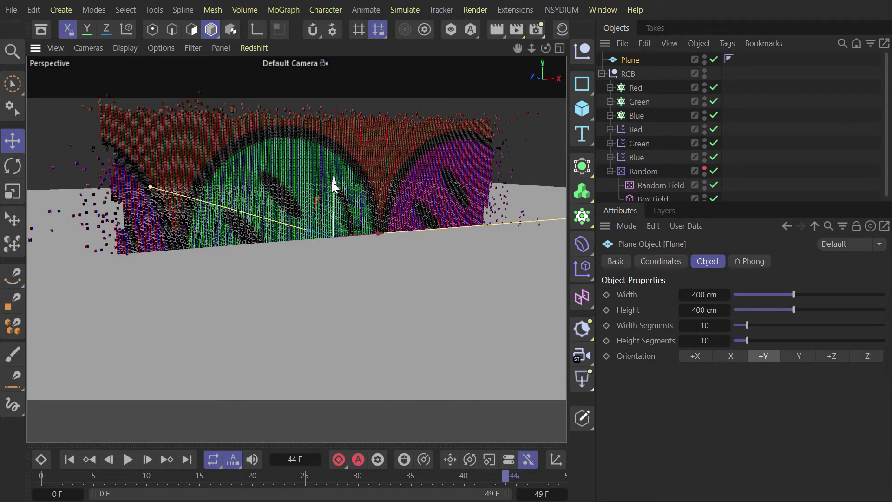
{"action": "left_click_drag", "start_coordinate": [332, 181], "coordinate": [371, 291]}
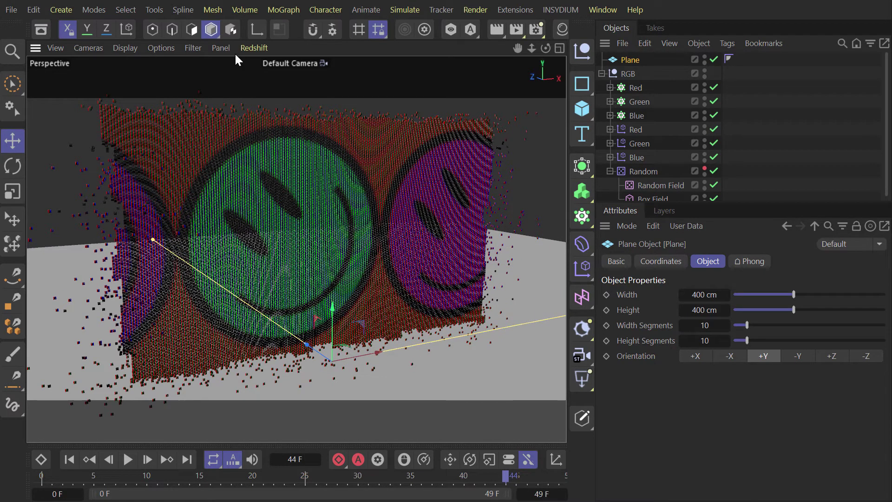
Step: Add an RS Fisheye Camera and look through it in the viewport
{"action": "left_click", "coordinate": [56, 9]}
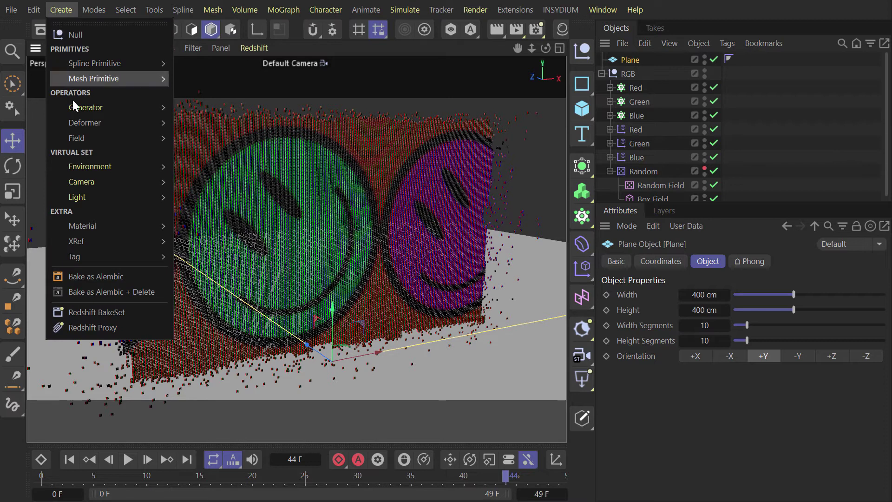
{"action": "mouse_move", "coordinate": [98, 182]}
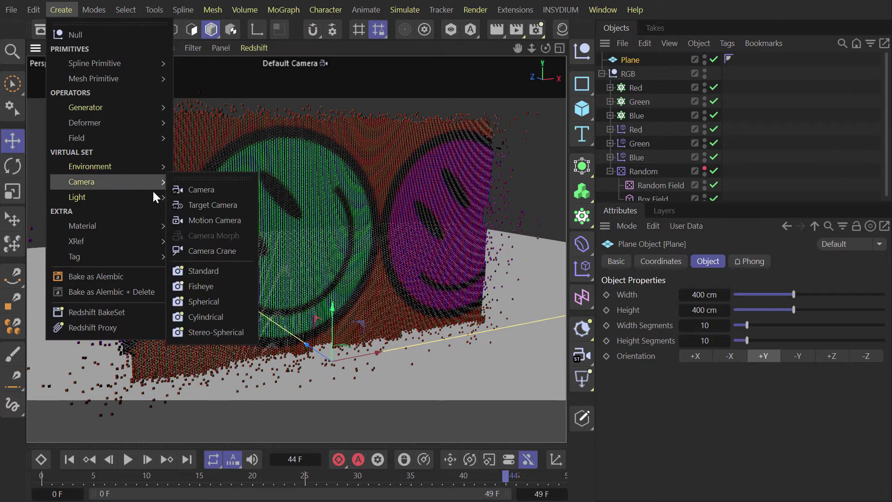
{"action": "left_click", "coordinate": [219, 288]}
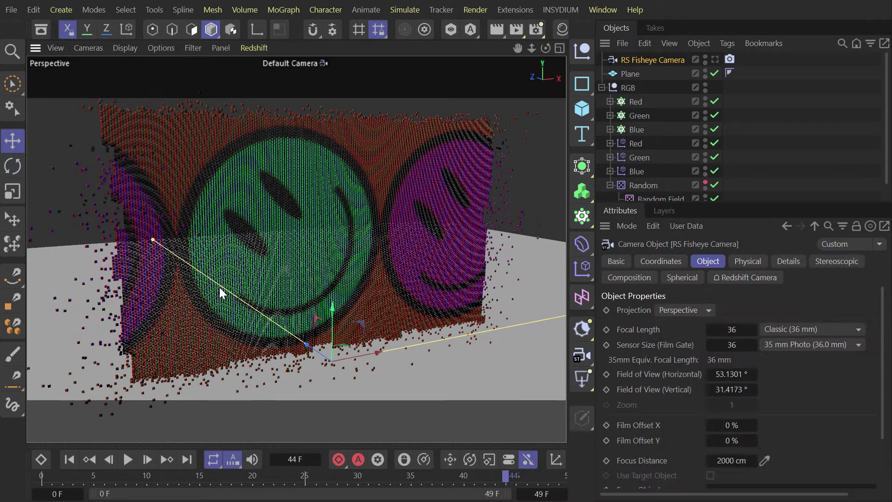
{"action": "left_click", "coordinate": [716, 59]}
Step: Set the Redshift camera tag's fisheye field of view to 100°
{"action": "left_click", "coordinate": [730, 59]}
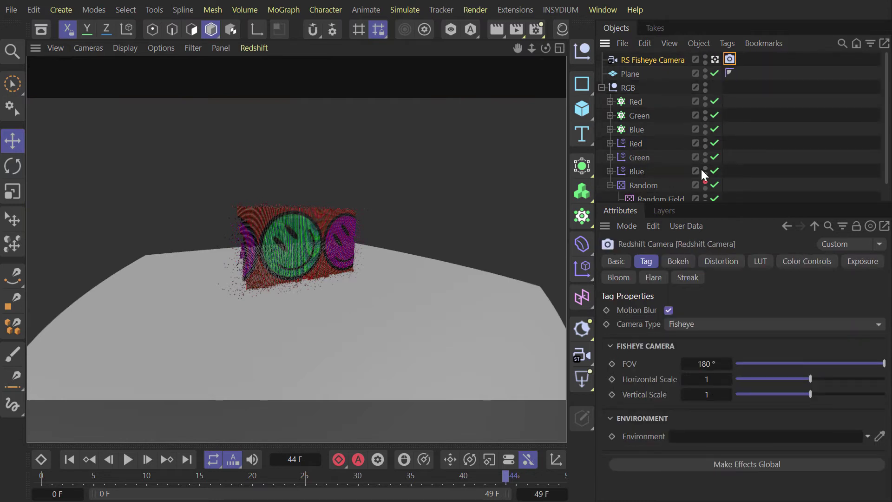
{"action": "double_click", "coordinate": [705, 363]}
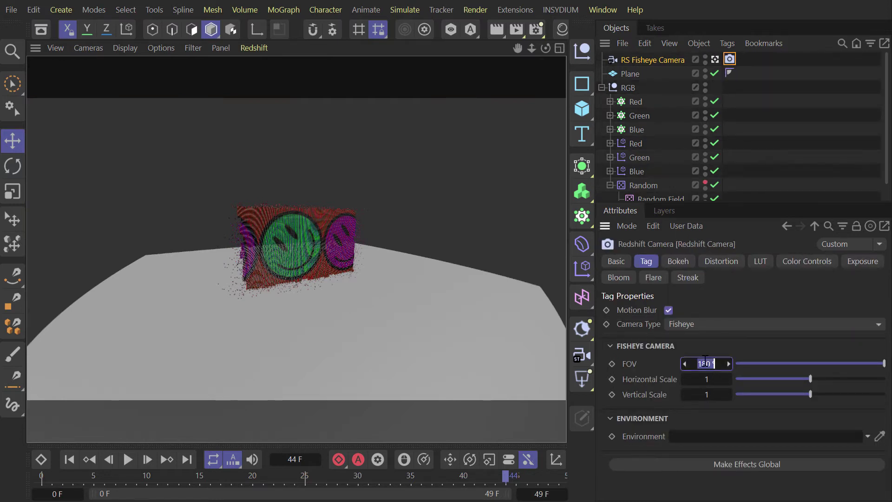
{"action": "type", "text": "100"}
{"action": "key", "text": "Return"}
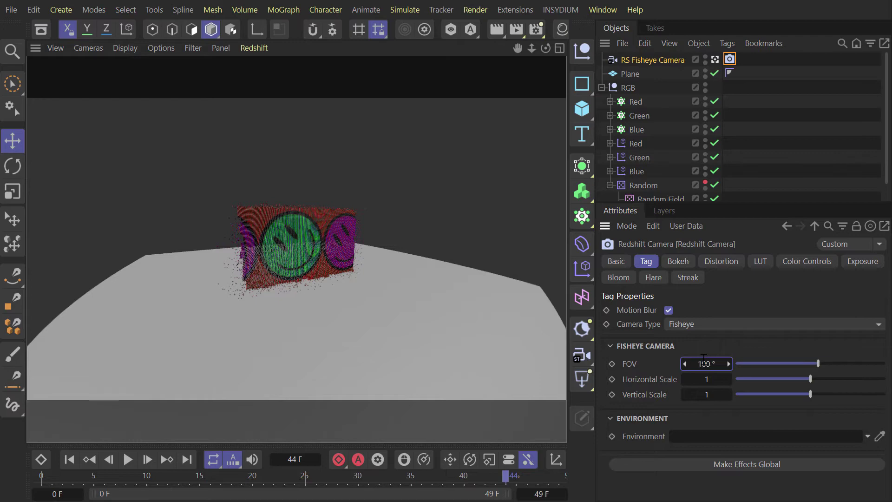
{"action": "scroll", "coordinate": [279, 250], "scroll_direction": "up", "scroll_amount": 3}
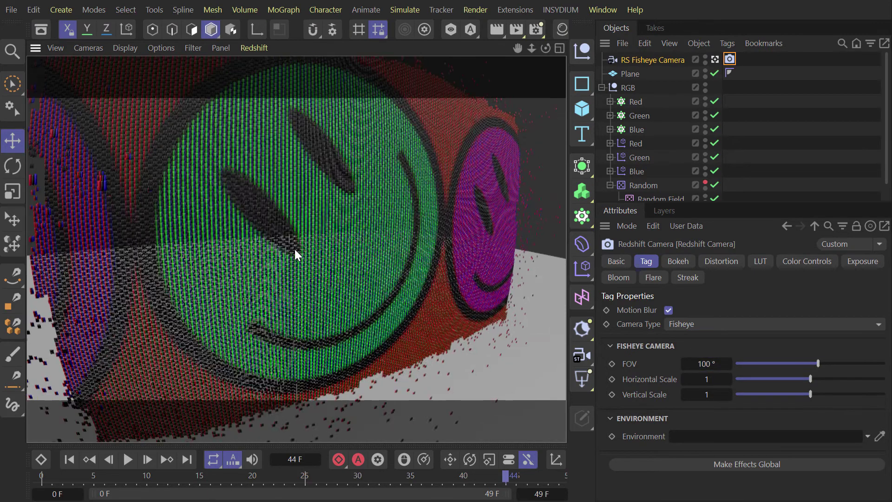
{"action": "scroll", "coordinate": [295, 249], "scroll_direction": "down", "scroll_amount": 3}
{"action": "scroll", "coordinate": [333, 217], "scroll_direction": "up", "scroll_amount": 1}
{"action": "scroll", "coordinate": [309, 219], "scroll_direction": "up", "scroll_amount": 1}
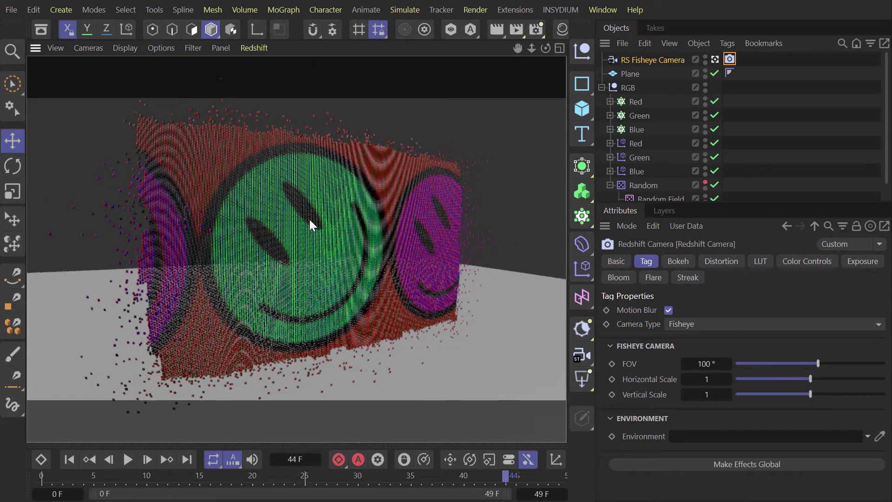
{"action": "scroll", "coordinate": [320, 223], "scroll_direction": "down", "scroll_amount": 2}
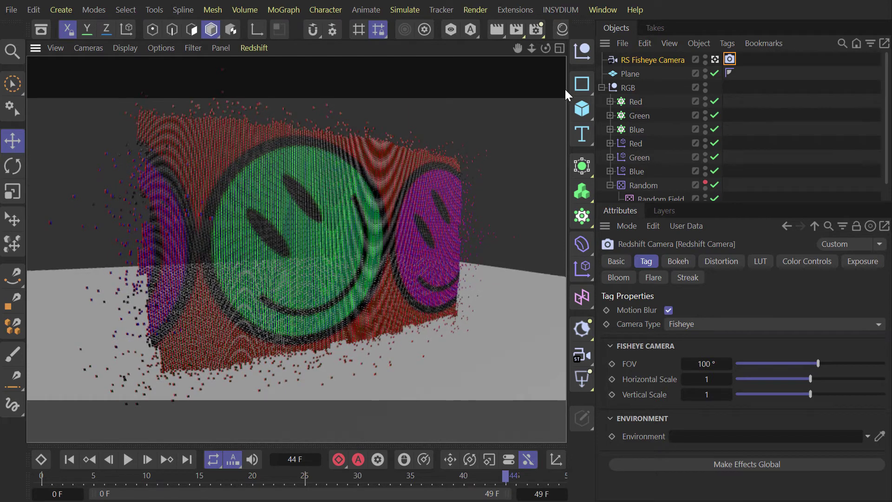
Step: Create a Redshift material in the Material Manager and name it floor
{"action": "left_click", "coordinate": [562, 30]}
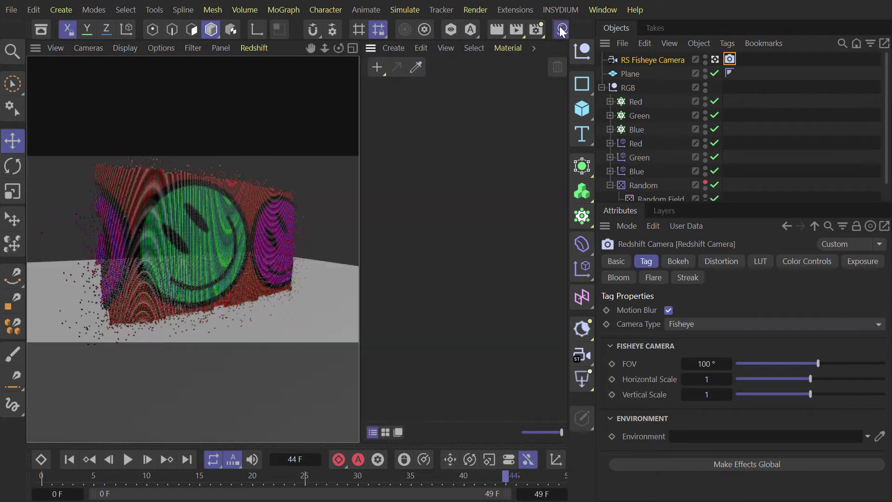
{"action": "left_click", "coordinate": [395, 48]}
{"action": "mouse_move", "coordinate": [444, 120]}
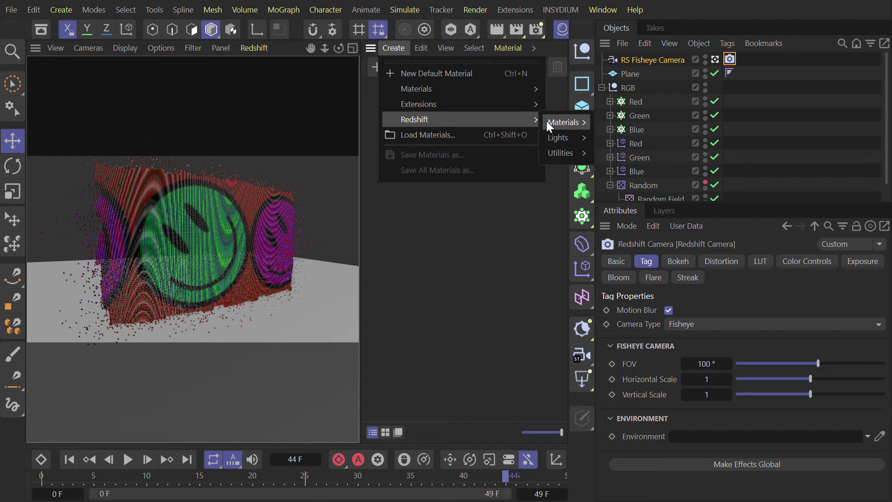
{"action": "mouse_move", "coordinate": [558, 121]}
{"action": "left_click", "coordinate": [609, 123]}
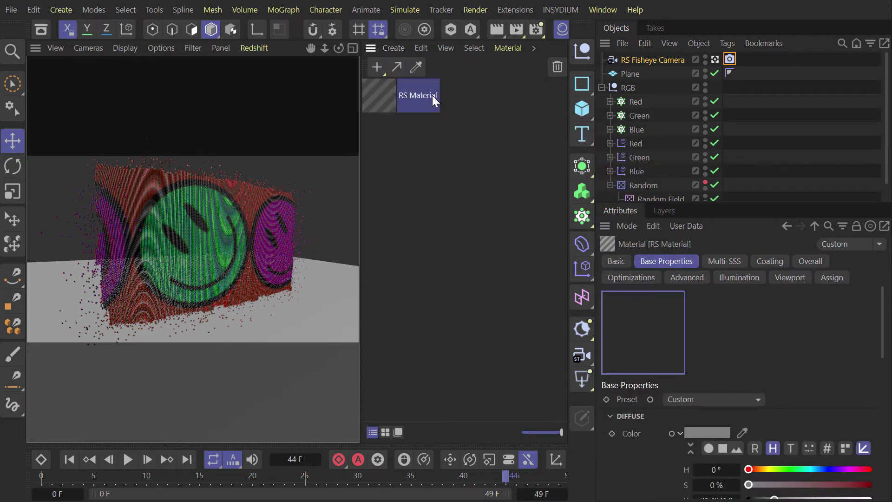
{"action": "double_click", "coordinate": [432, 96]}
{"action": "key", "text": "BackSpace"}
{"action": "key", "text": "Escape"}
{"action": "type", "text": "floor"}
{"action": "key", "text": "Return"}
Step: Create a second Redshift material named pixel and reselect the floor material
{"action": "left_click", "coordinate": [398, 47]}
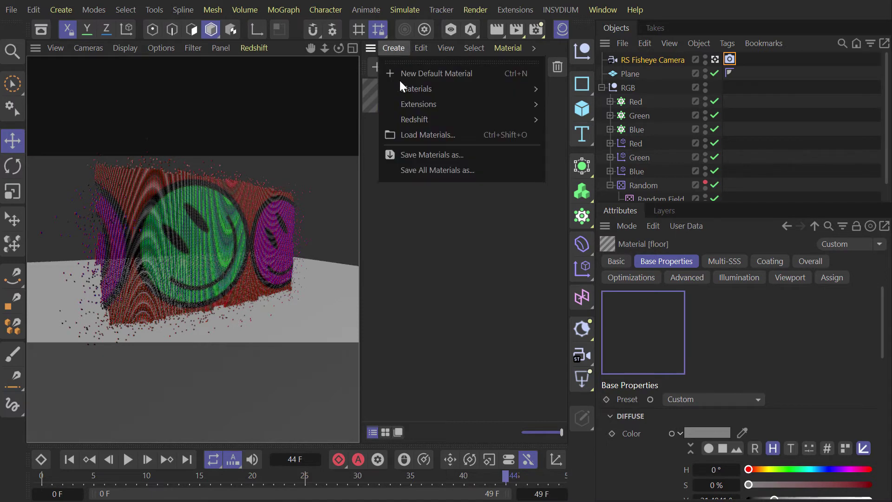
{"action": "mouse_move", "coordinate": [514, 127]}
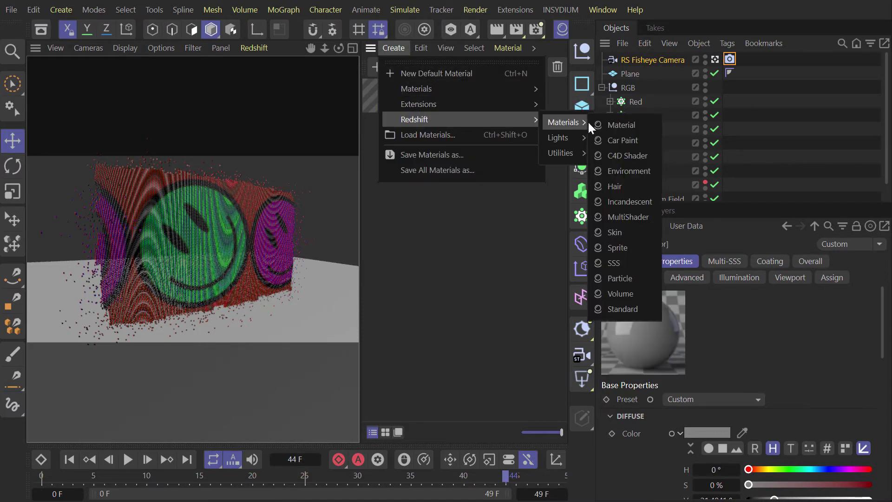
{"action": "left_click", "coordinate": [608, 124]}
{"action": "double_click", "coordinate": [417, 95]}
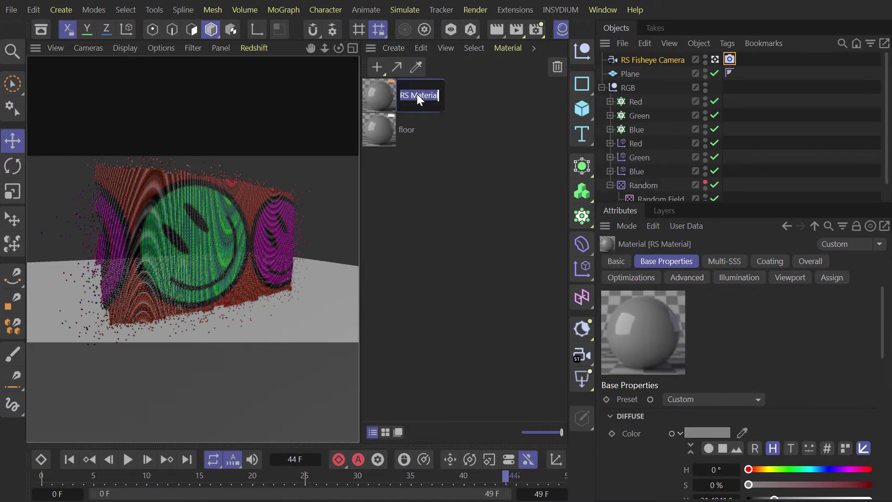
{"action": "type", "text": "pixel"}
{"action": "key", "text": "Return"}
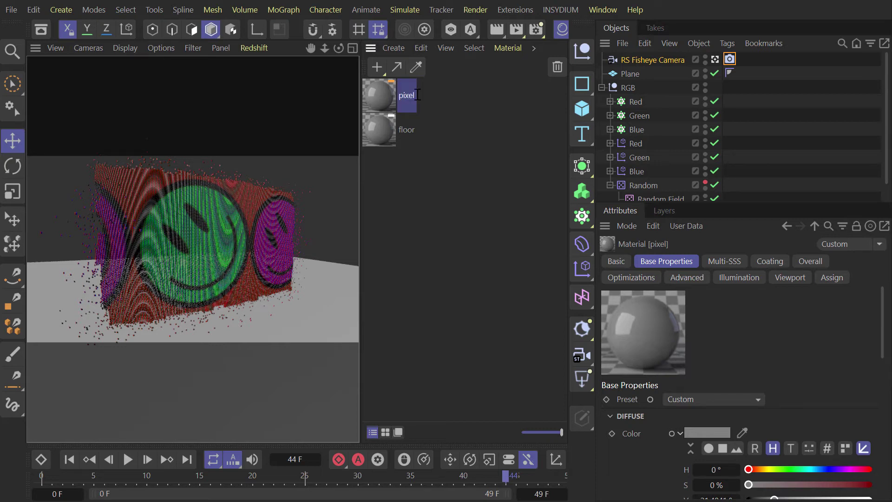
{"action": "left_click", "coordinate": [384, 133]}
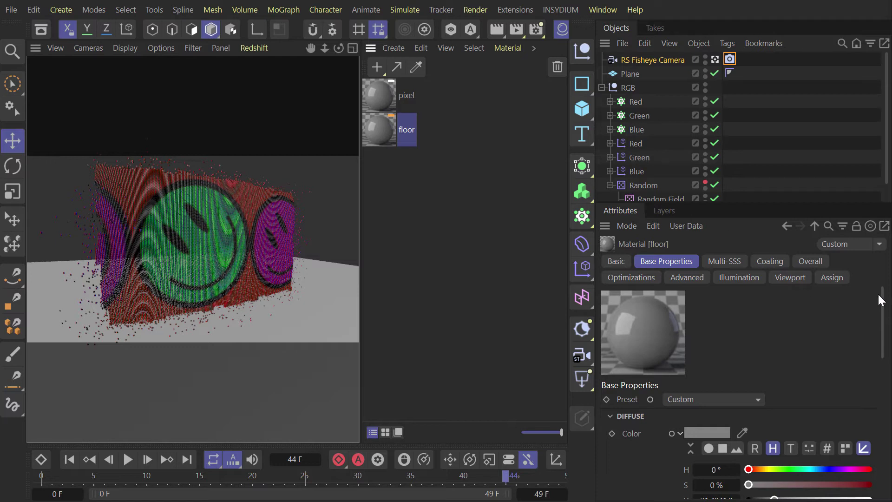
Step: Set the floor material's reflection roughness to 0.25
{"action": "scroll", "coordinate": [885, 301], "scroll_direction": "down", "scroll_amount": 5}
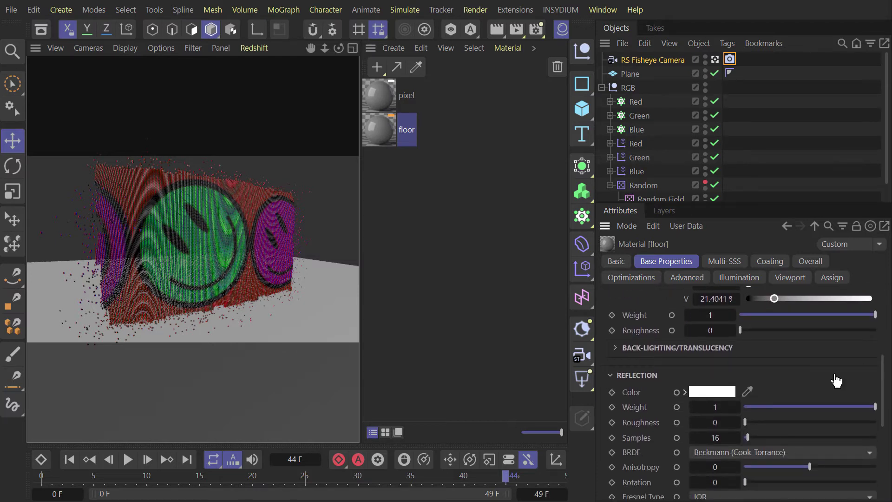
{"action": "left_click", "coordinate": [716, 421]}
{"action": "key", "text": "Return"}
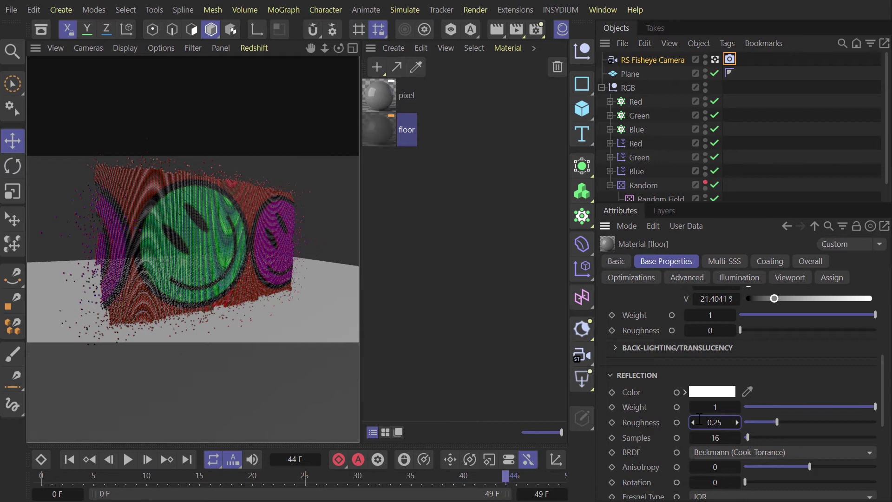
Step: Lower the pixel material's diffuse weight to 0
{"action": "left_click", "coordinate": [384, 93]}
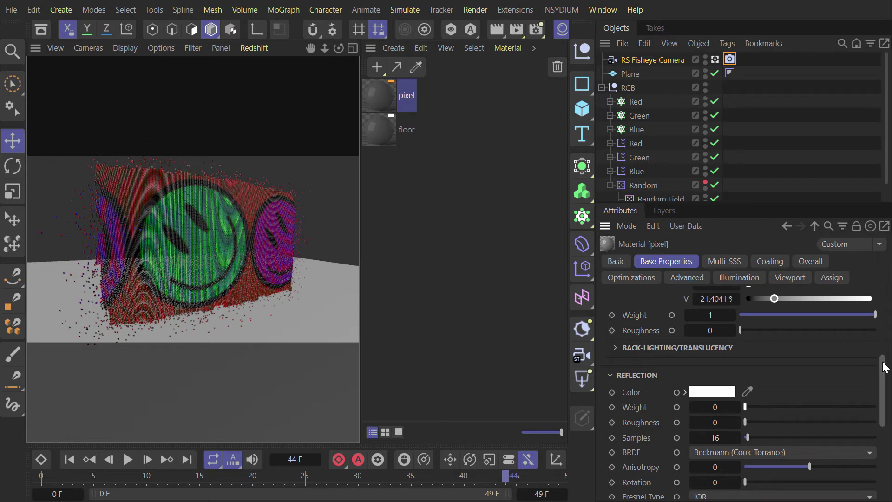
{"action": "left_click_drag", "start_coordinate": [882, 365], "coordinate": [889, 283]}
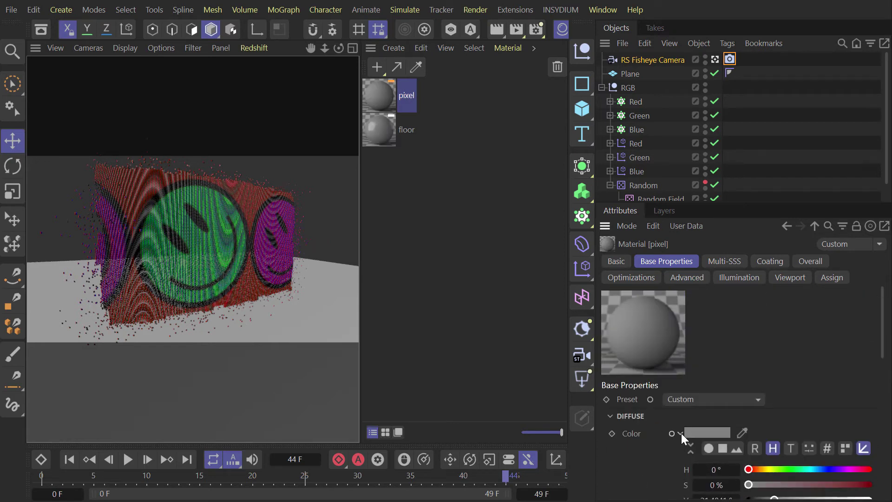
{"action": "left_click", "coordinate": [681, 433]}
{"action": "left_click_drag", "start_coordinate": [780, 447], "coordinate": [656, 436]}
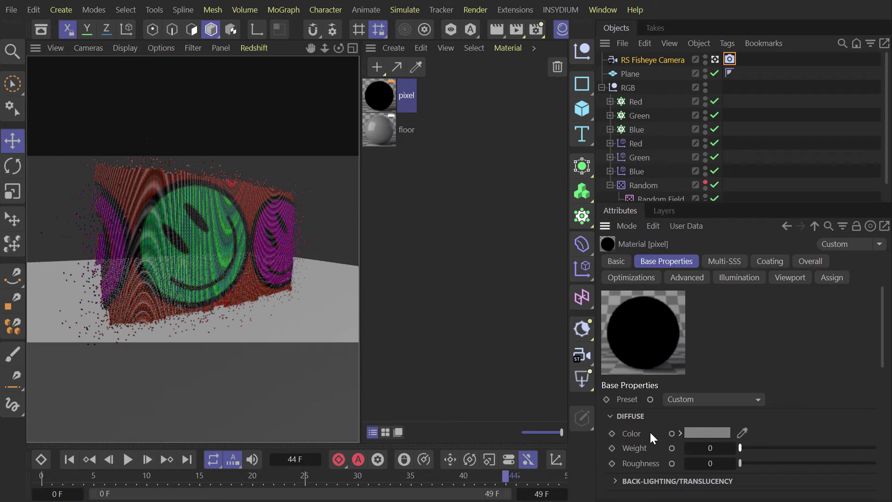
{"action": "left_click", "coordinate": [616, 261]}
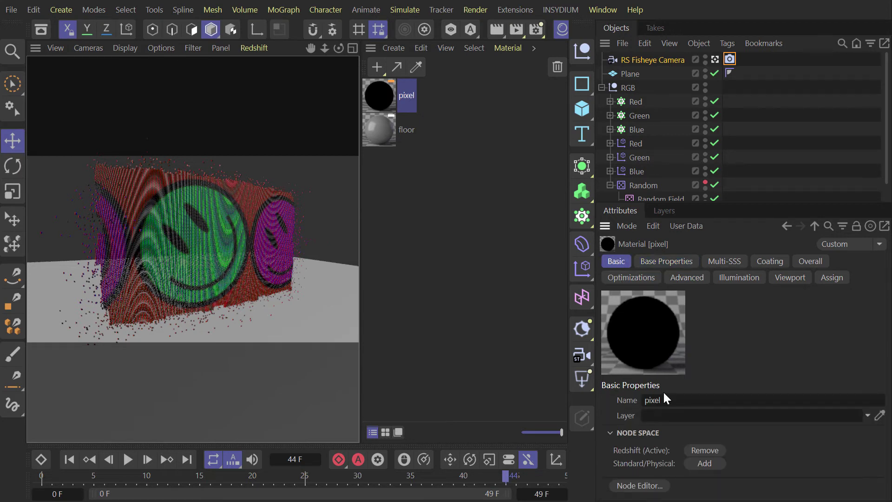
Step: Add a Color User Data node to the pixel material's node graph
{"action": "left_click", "coordinate": [632, 486]}
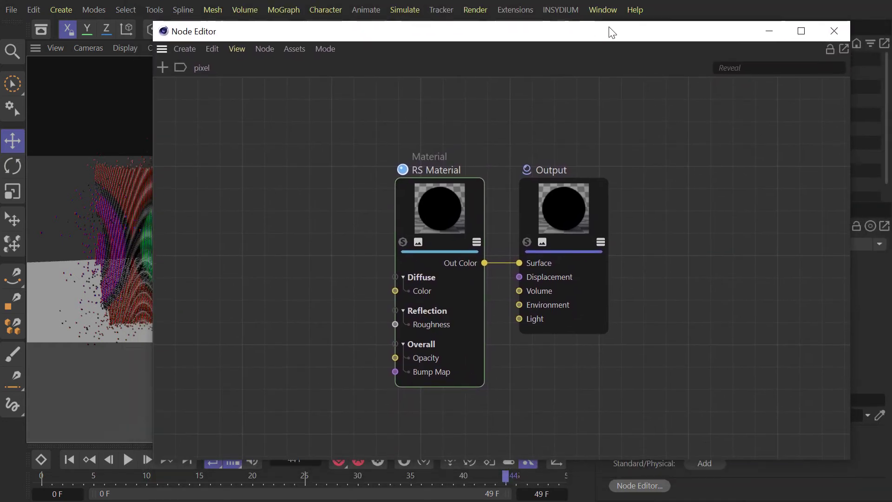
{"action": "key", "text": "shift+c"}
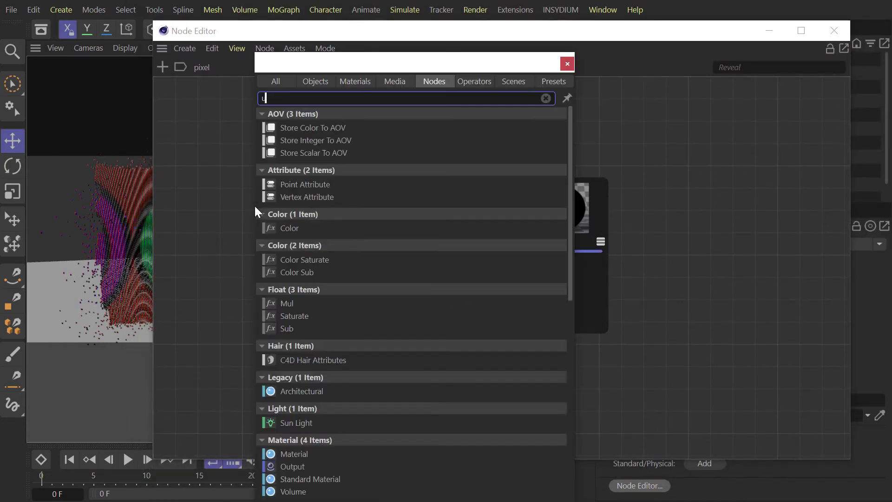
{"action": "type", "text": "user"}
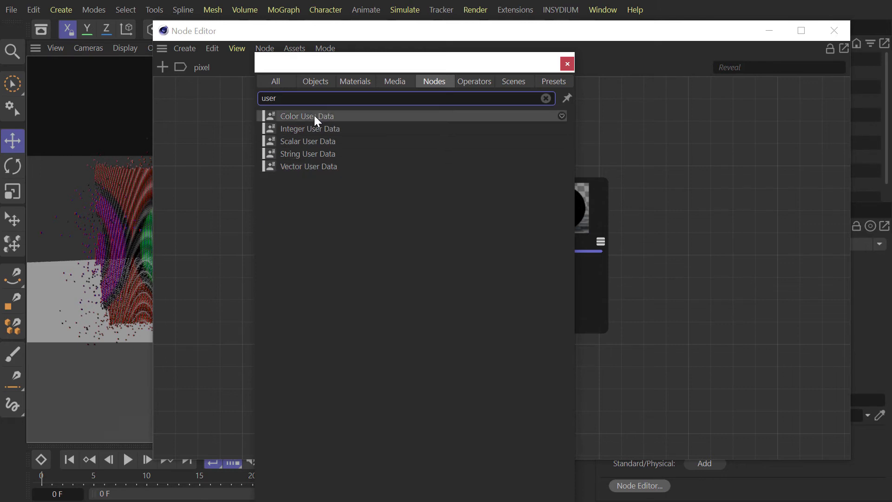
{"action": "left_click_drag", "start_coordinate": [314, 118], "coordinate": [228, 193]}
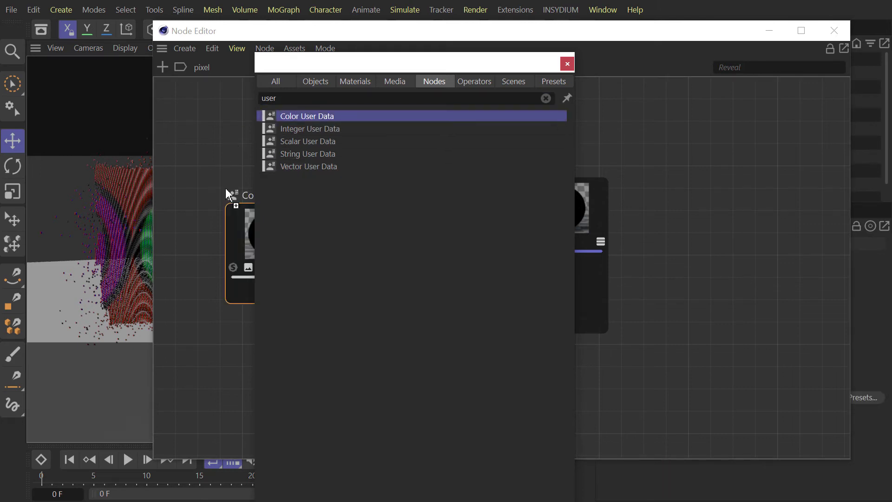
{"action": "left_click", "coordinate": [567, 64]}
Step: Wire the Color User Data output into the RS Material's Emission input
{"action": "left_click_drag", "start_coordinate": [314, 288], "coordinate": [413, 268]}
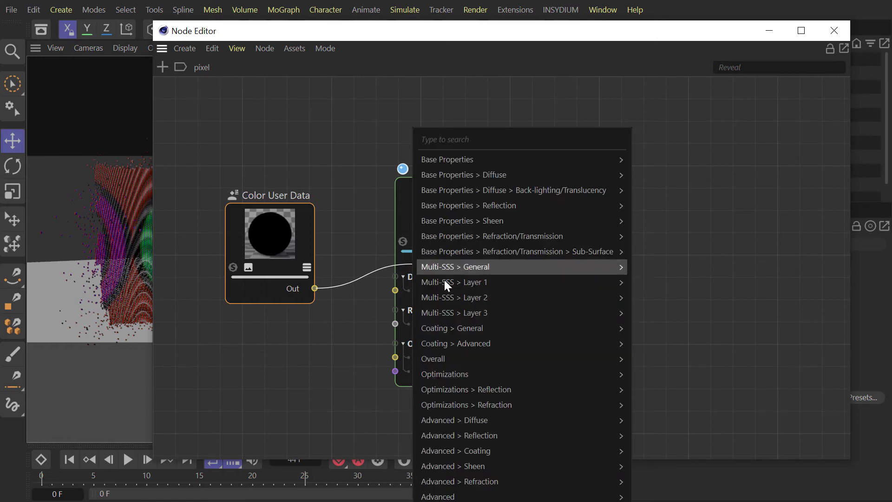
{"action": "mouse_move", "coordinate": [558, 359]}
{"action": "left_click", "coordinate": [658, 392]}
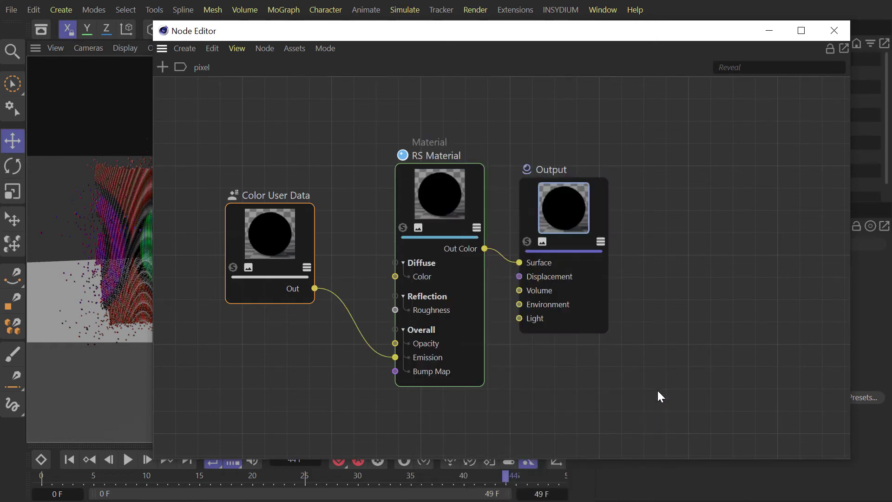
{"action": "left_click", "coordinate": [477, 228]}
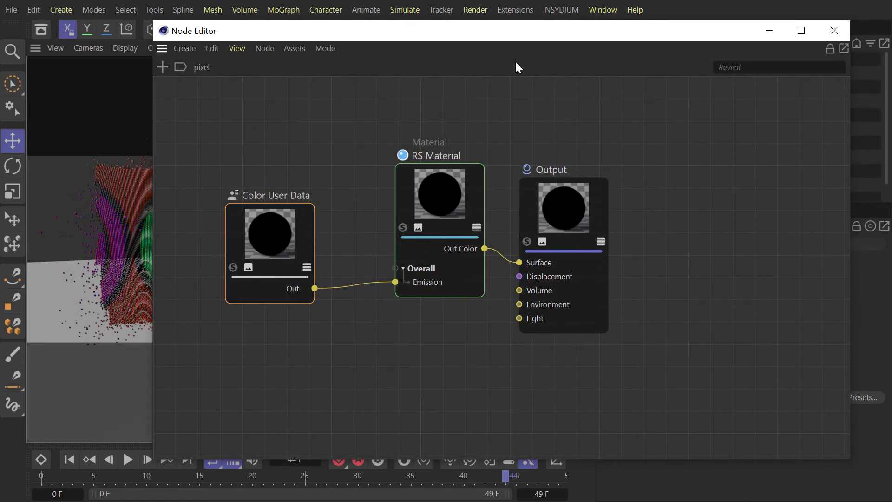
{"action": "left_click_drag", "start_coordinate": [676, 29], "coordinate": [421, 40]}
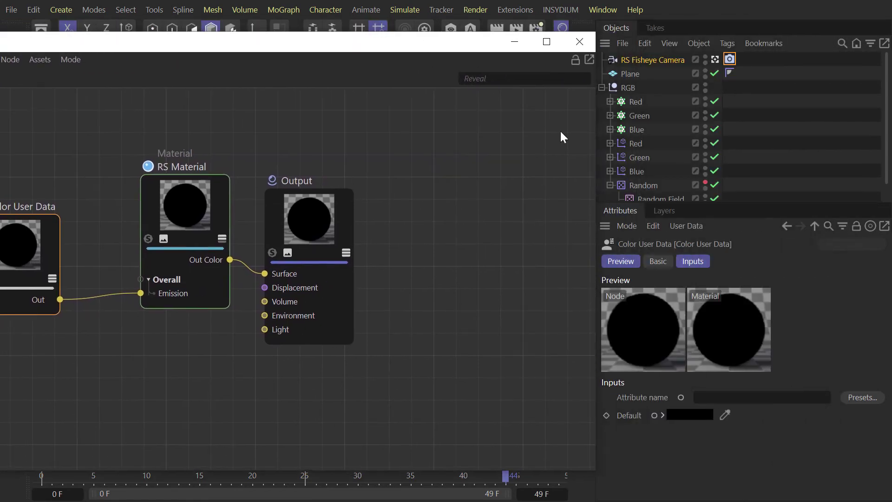
Step: Make the Color User Data read RSMGColor, set Emission Weight to 2, and close the graph
{"action": "left_click", "coordinate": [860, 396]}
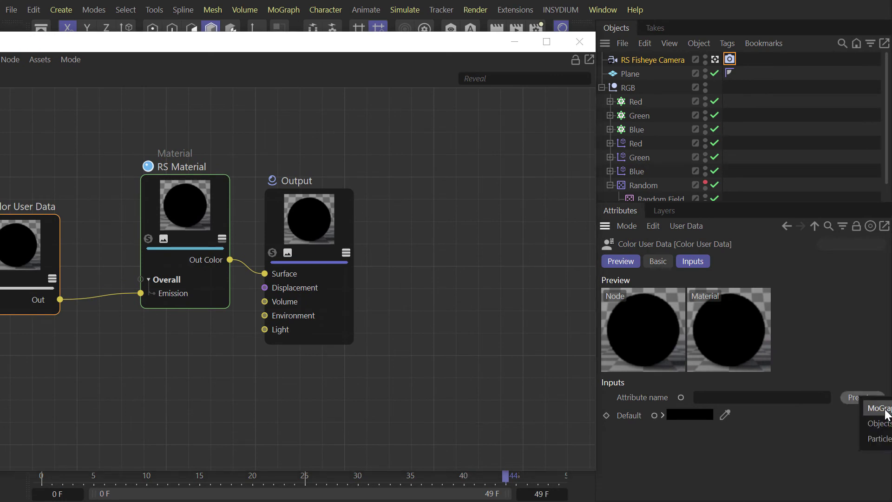
{"action": "left_click", "coordinate": [880, 408]}
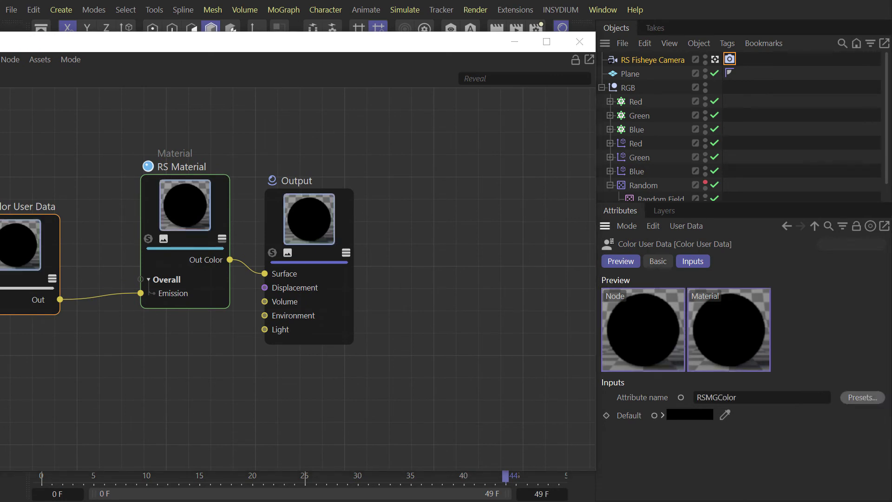
{"action": "left_click", "coordinate": [222, 202]}
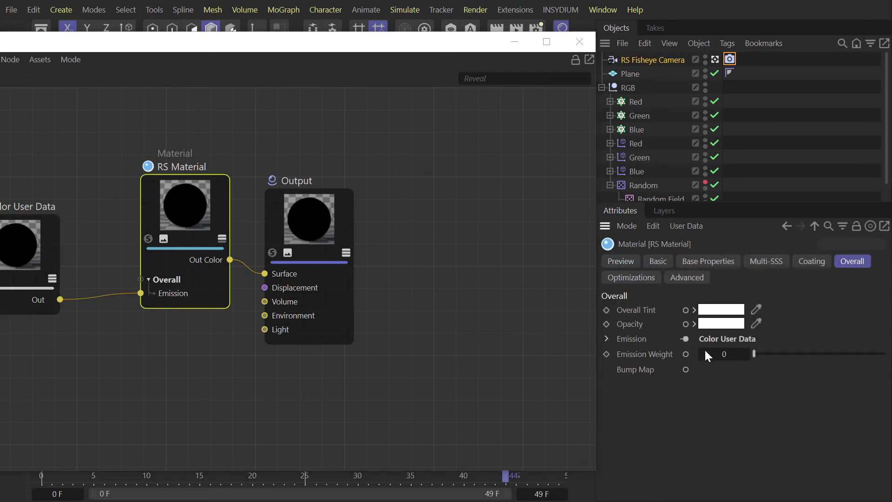
{"action": "left_click", "coordinate": [721, 354]}
{"action": "key", "text": "Return"}
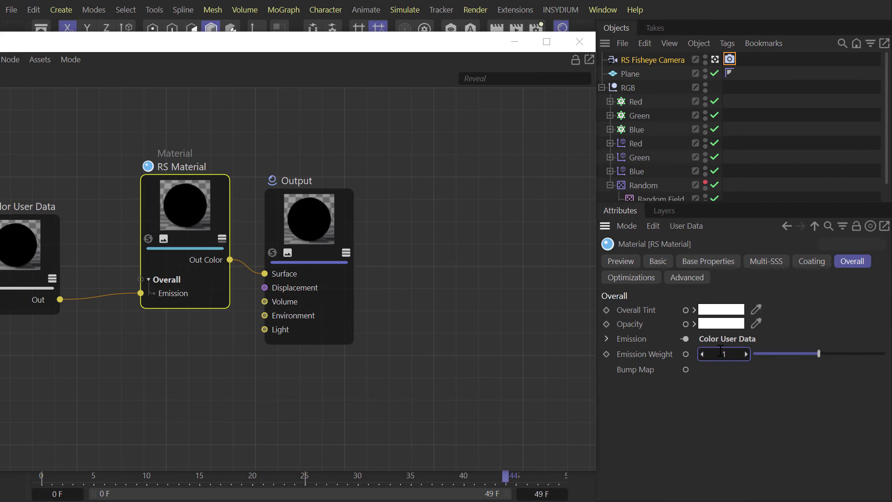
{"action": "left_click", "coordinate": [583, 40]}
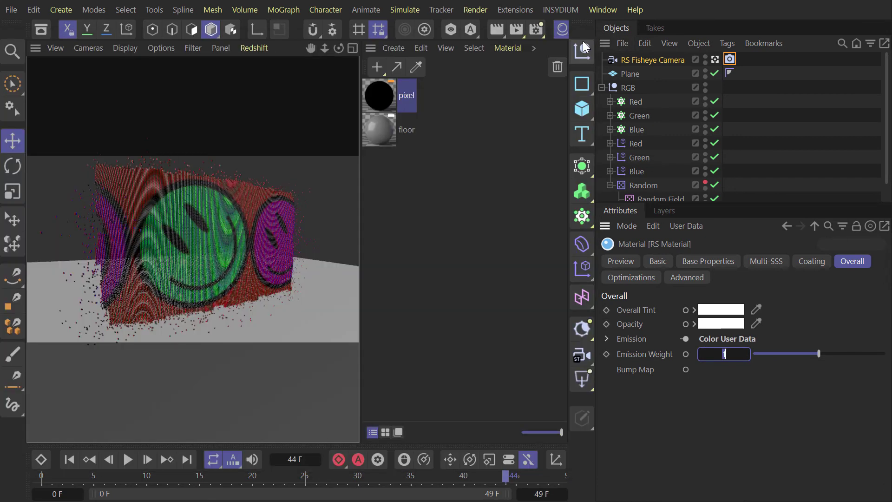
Step: Run a Redshift IPR render at frame 20 and enable Bokeh on the fisheye camera
{"action": "left_click", "coordinate": [561, 28]}
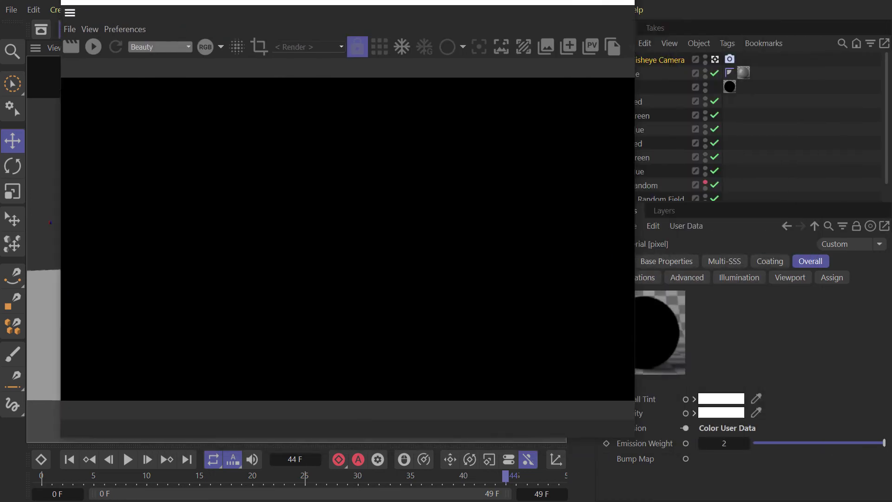
{"action": "left_click", "coordinate": [59, 51]}
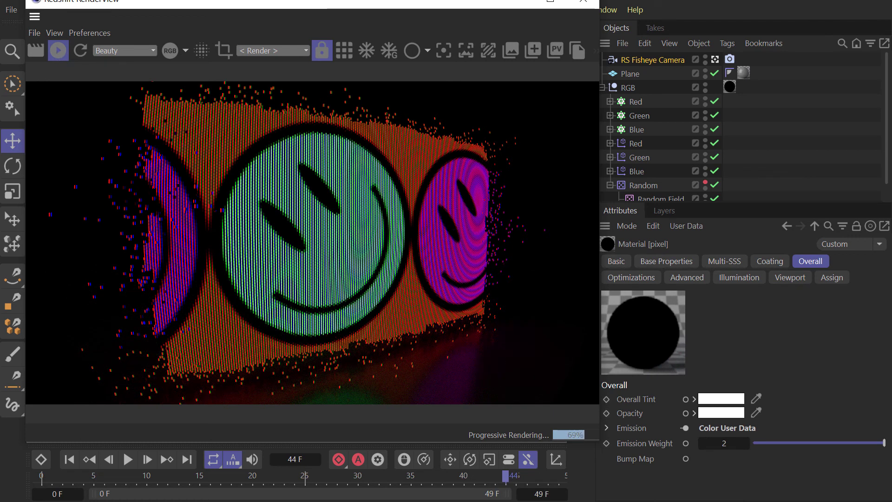
{"action": "left_click", "coordinate": [254, 481]}
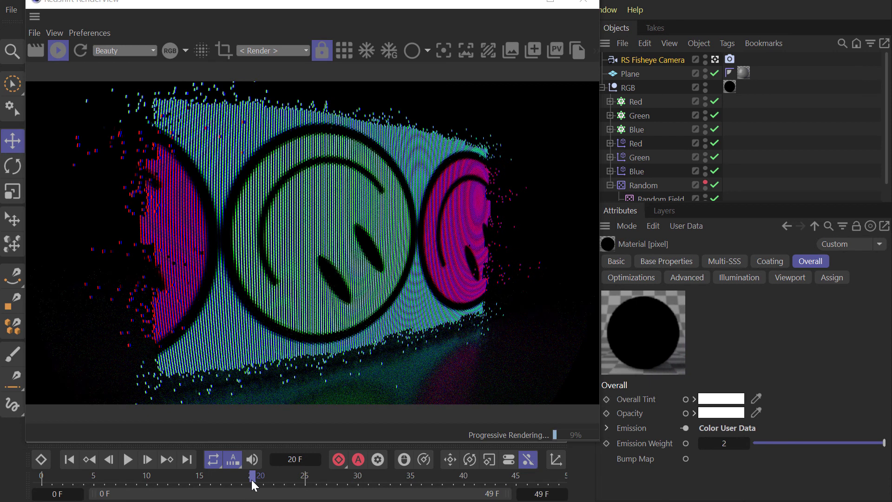
{"action": "left_click", "coordinate": [731, 59]}
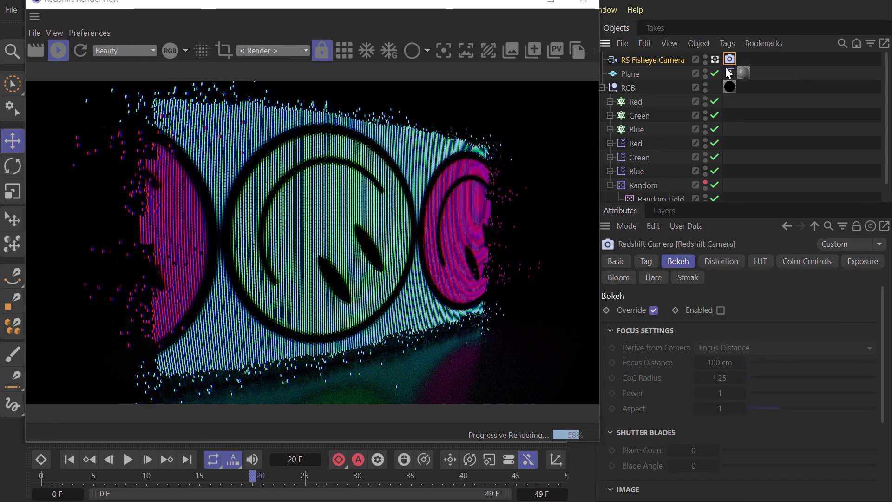
{"action": "left_click", "coordinate": [720, 310]}
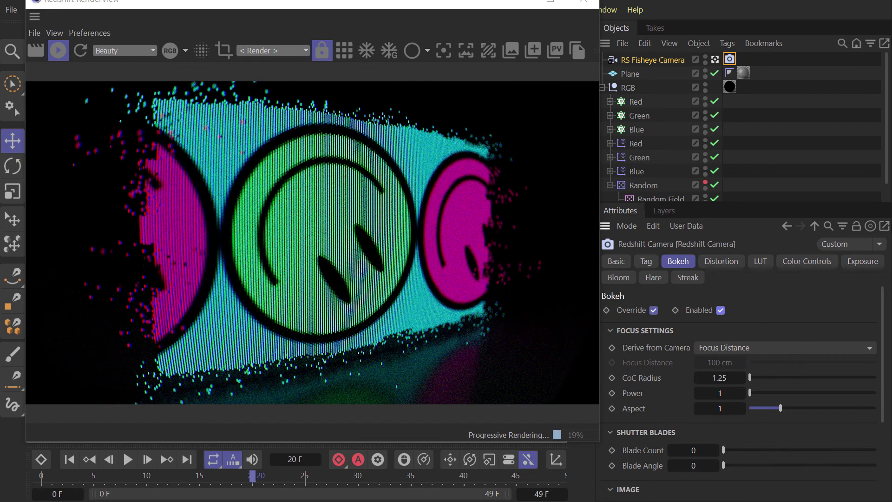